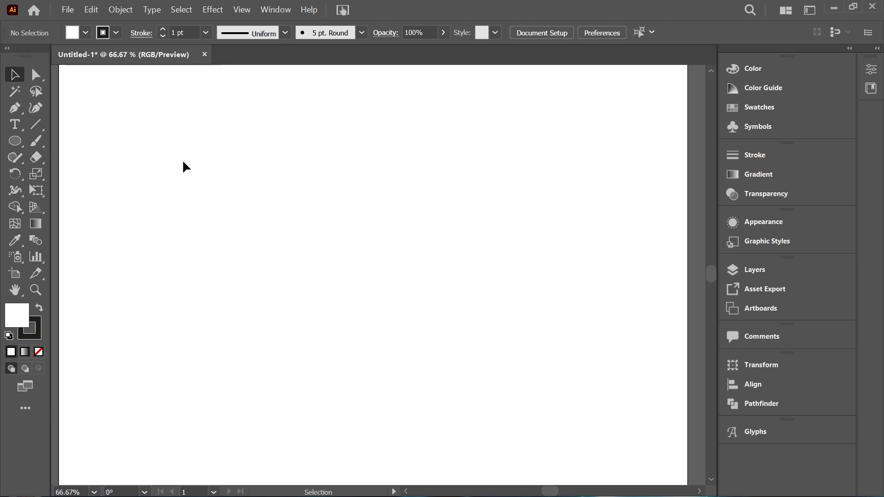
Step: Draw a straight horizontal line about 412 px long in the upper part of the artboard with the Pen tool
click(14, 110)
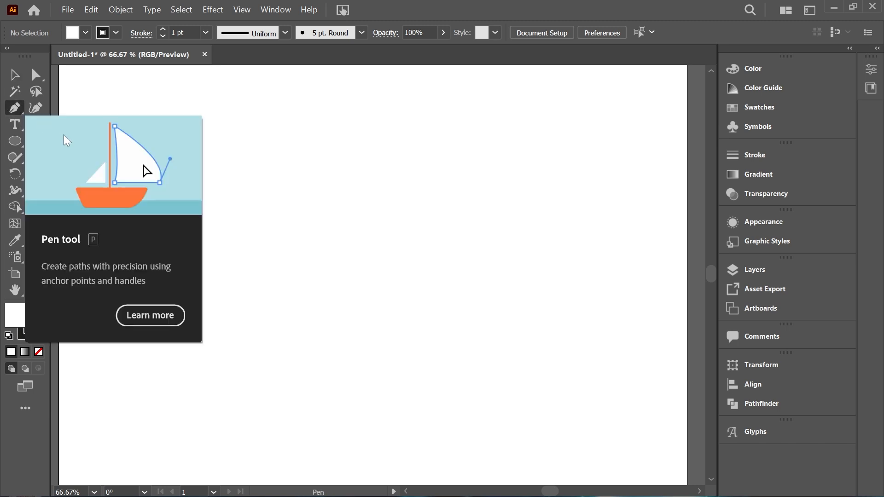
click(174, 179)
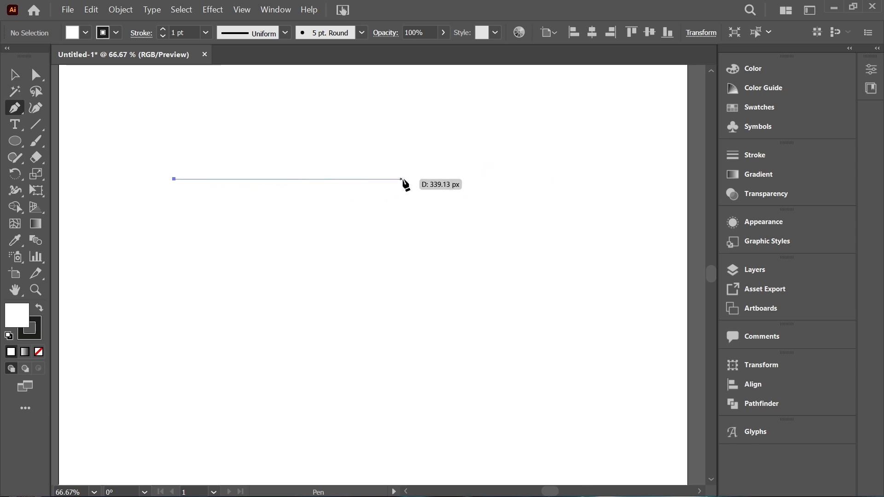
shift+click(450, 179)
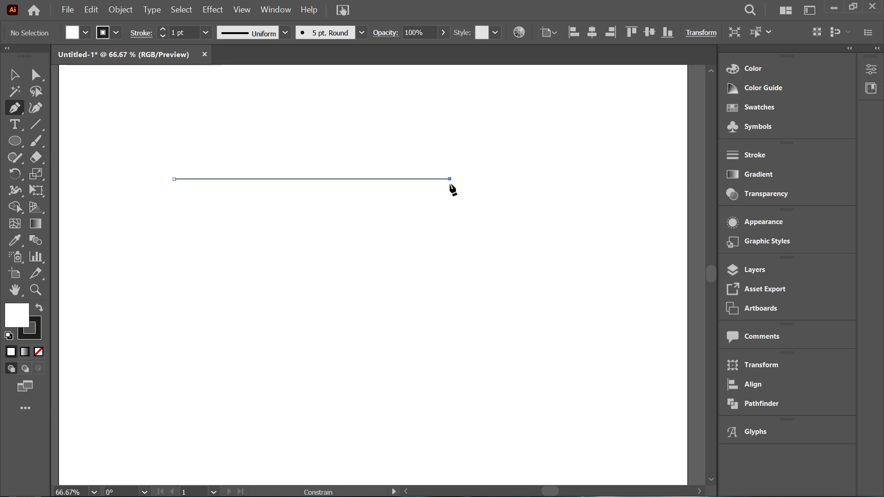
key(v)
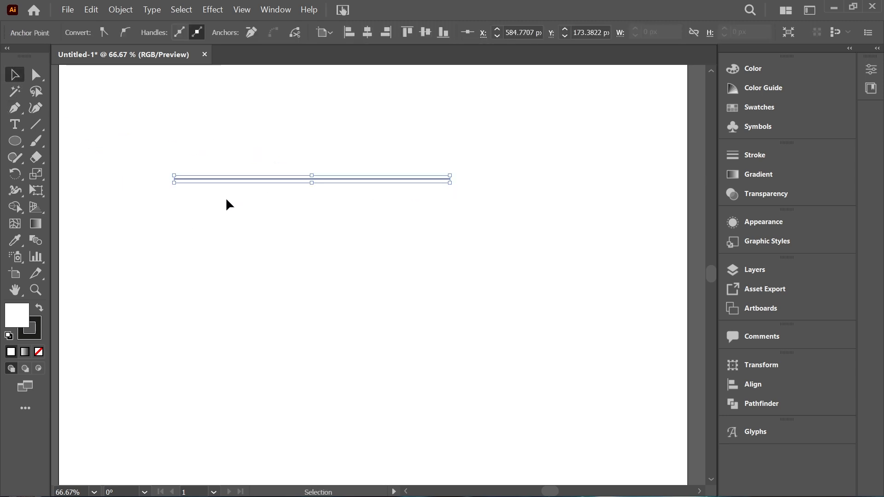
click(335, 213)
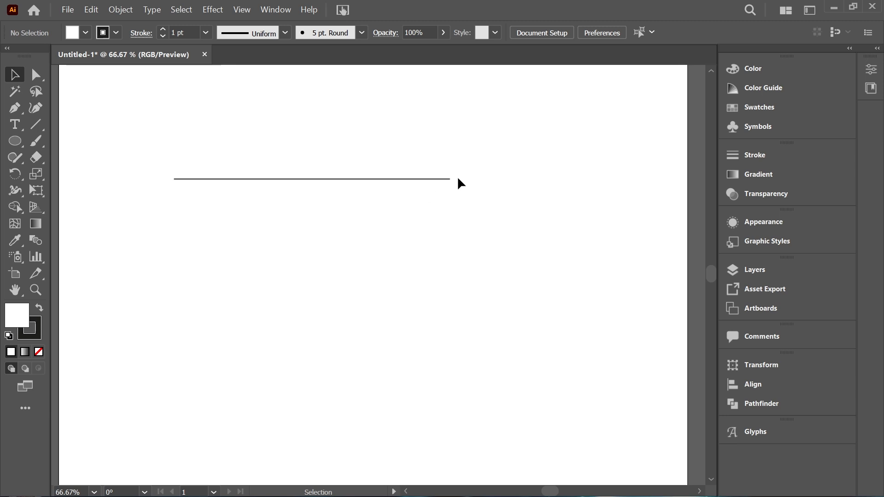
Step: Select the whole line and display its anchor points with the Direct Selection tool
drag(128, 161, 456, 203)
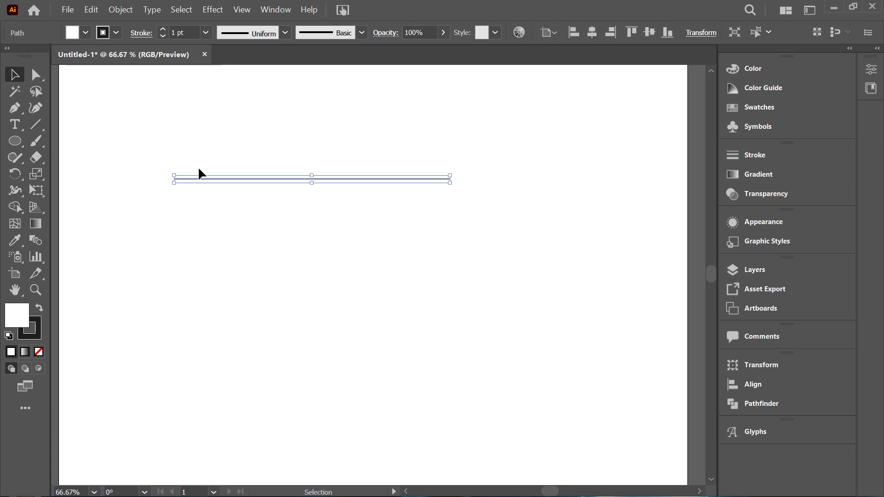
click(37, 76)
click(41, 81)
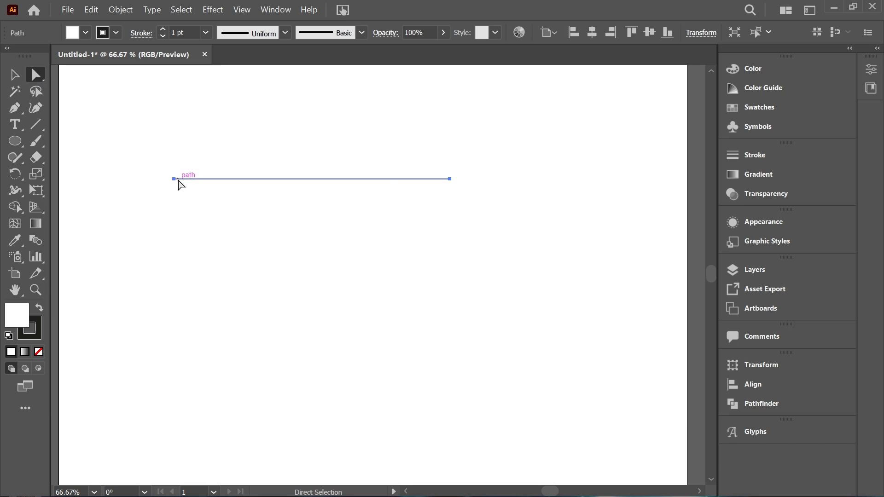
click(175, 180)
click(240, 8)
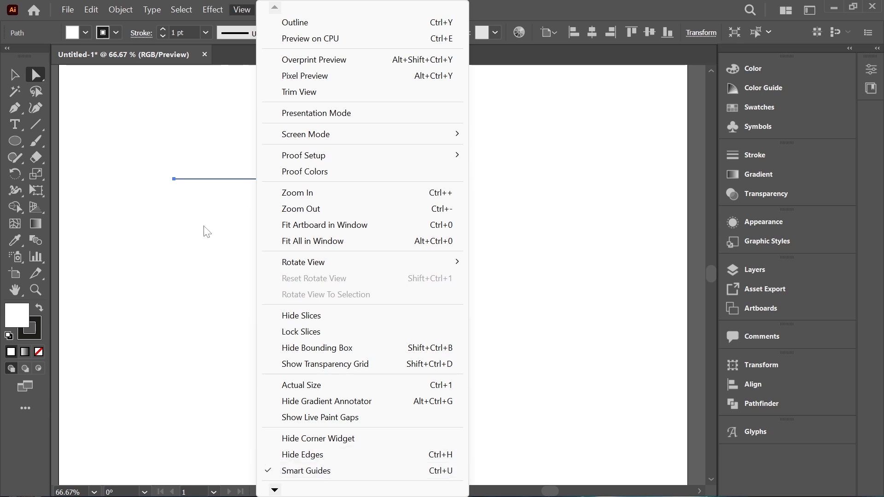
click(220, 203)
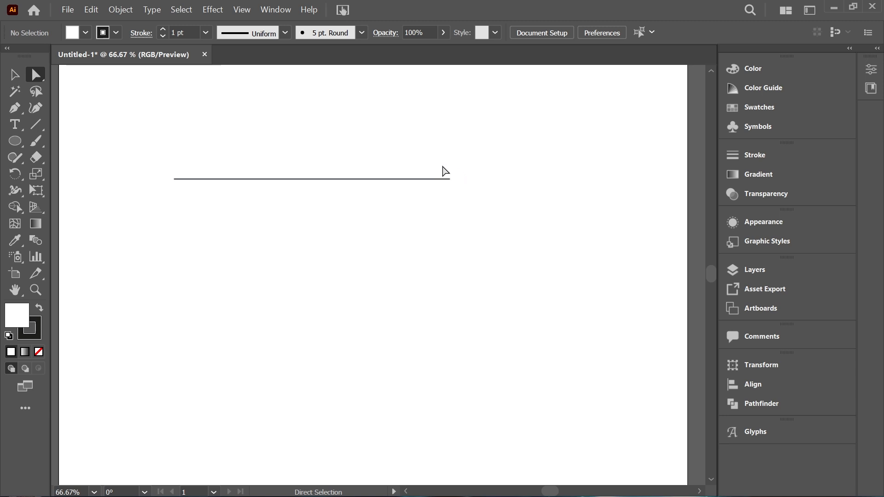
Step: Select only the line's right anchor point and compare it with the Selection tool's bounding box
drag(442, 165, 462, 213)
click(14, 75)
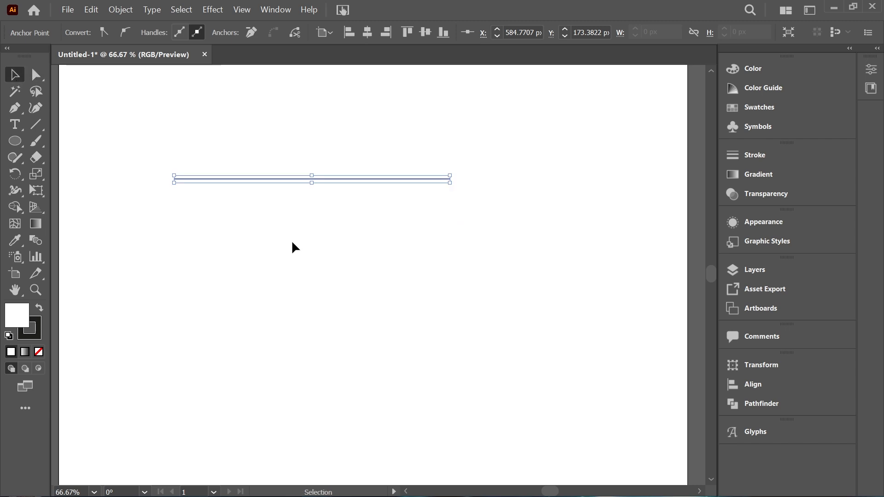
click(291, 239)
click(37, 74)
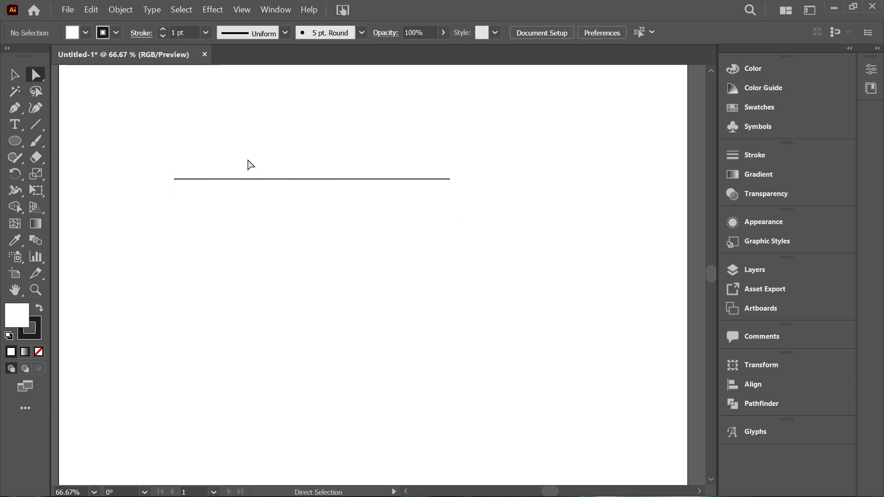
Step: Move the whole line down to about Y 217 px and stretch its right end to about X 612 px
click(290, 180)
drag(291, 185, 310, 185)
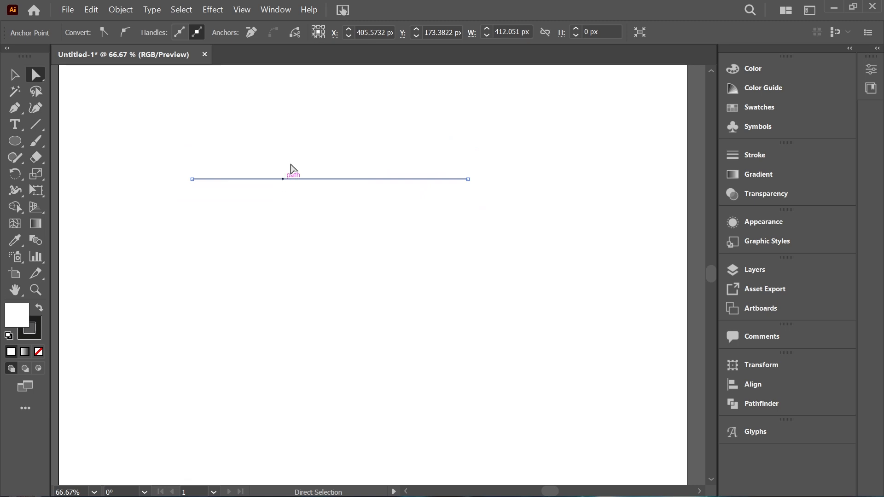
drag(301, 150, 323, 209)
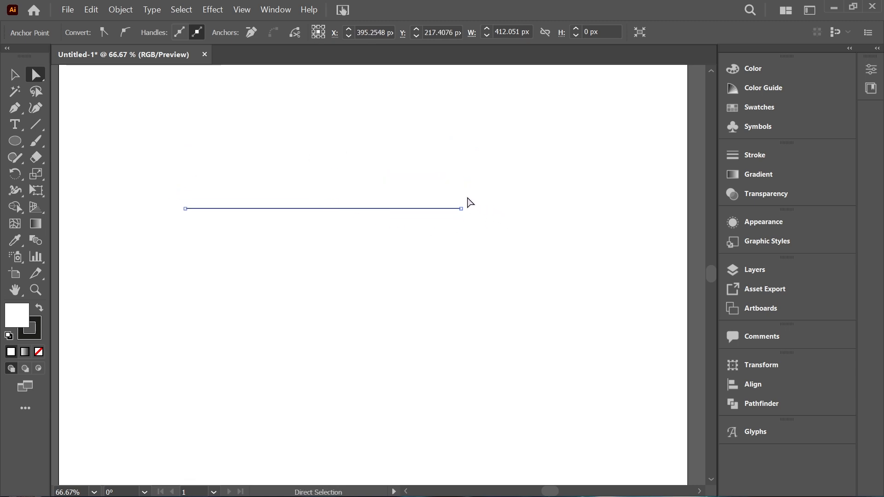
drag(453, 198, 487, 243)
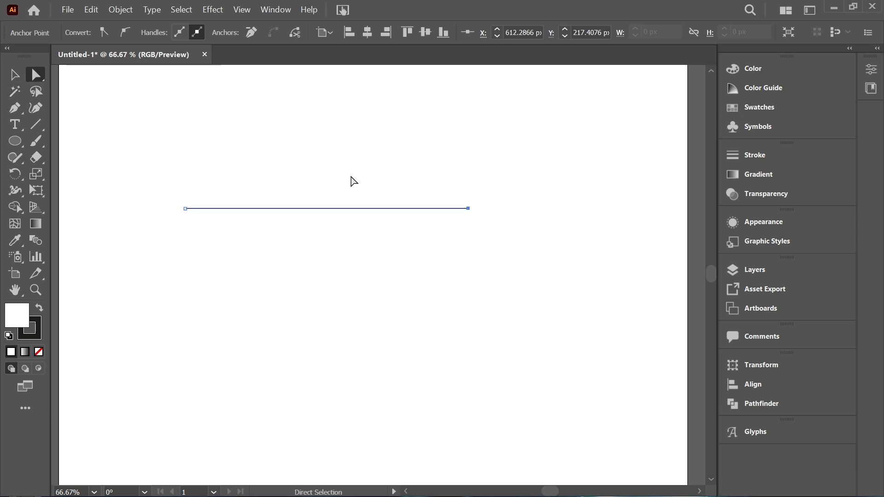
Step: Select the line's left anchor point and examine both ends of the line up close
drag(166, 201, 212, 224)
key(ctrl+equal)
key(ctrl+equal)
key(ctrl+equal)
key(ctrl+equal)
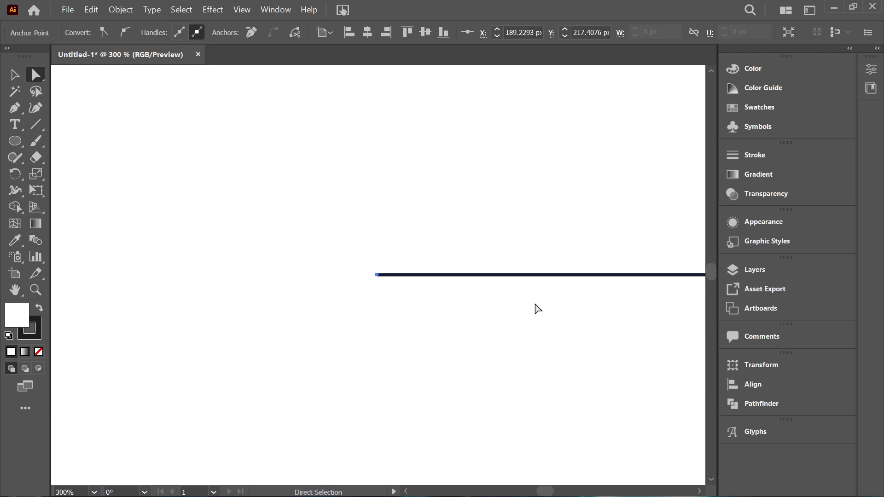
key(space)
drag(568, 294, 300, 320)
drag(479, 390, 339, 340)
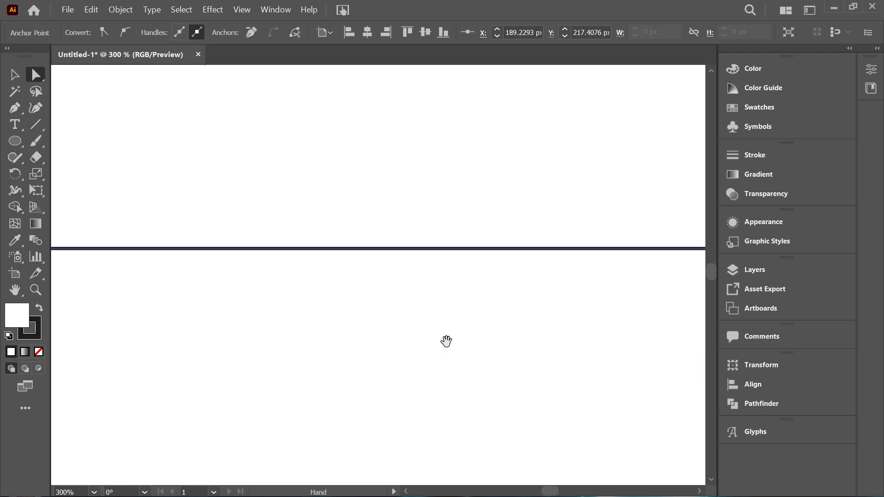
drag(672, 346, 415, 338)
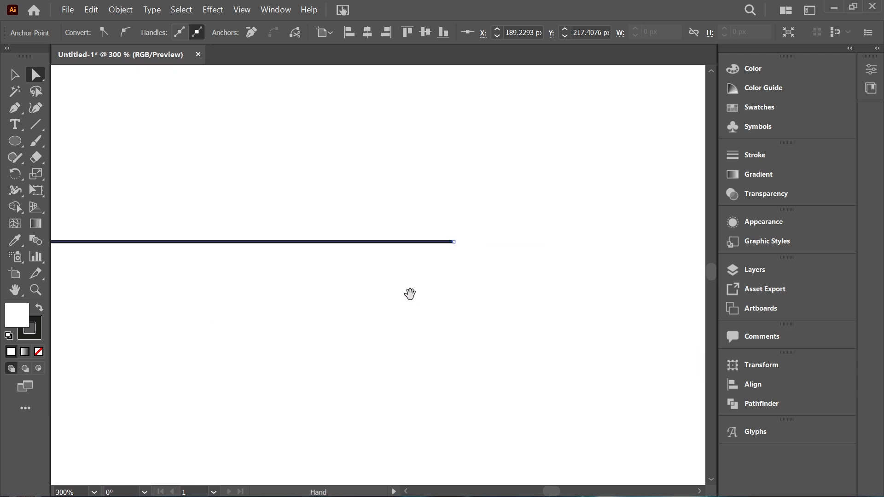
key(ctrl+a)
key(ctrl+minus)
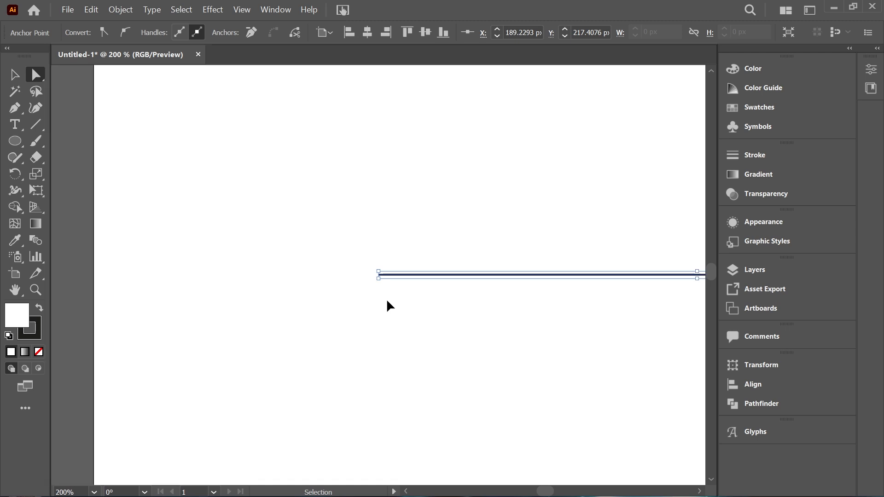
Step: Move only the line's left anchor point slightly up and right, tilting the line to about 416 px wide and 9 px high
click(387, 301)
drag(365, 257, 417, 304)
mouse_move(379, 275)
mouse_down()
mouse_move(419, 330)
mouse_move(419, 279)
mouse_move(435, 224)
mouse_move(375, 263)
mouse_move(404, 276)
mouse_move(375, 266)
mouse_move(389, 262)
mouse_up()
click(388, 245)
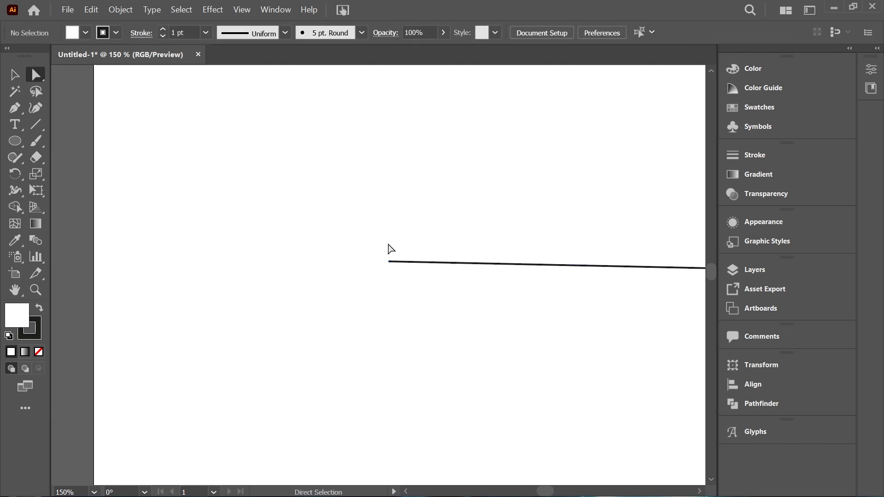
click(14, 74)
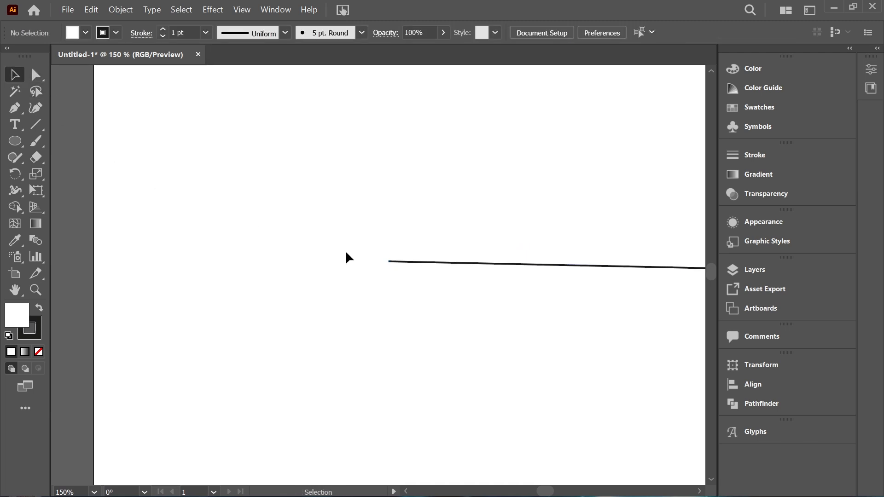
drag(495, 299, 198, 278)
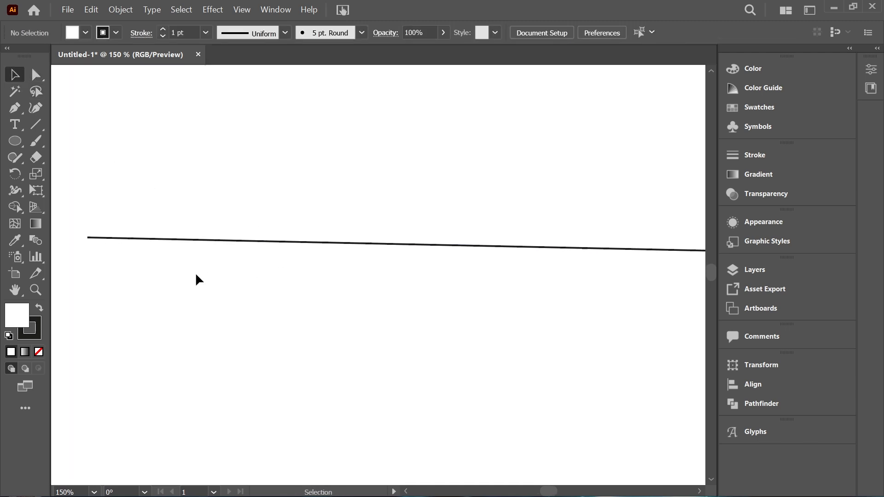
key(ctrl+1)
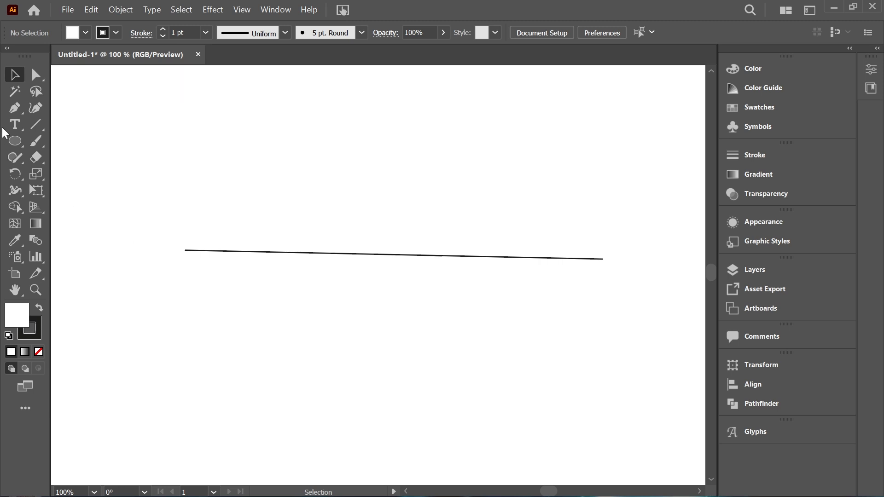
Step: Select the line's segment with Direct Selection and delete it
click(36, 75)
drag(246, 229, 274, 277)
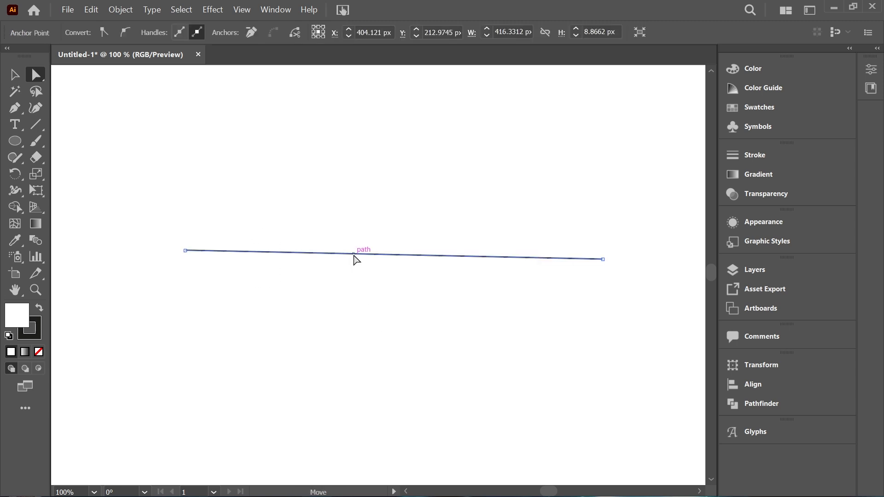
key(Delete)
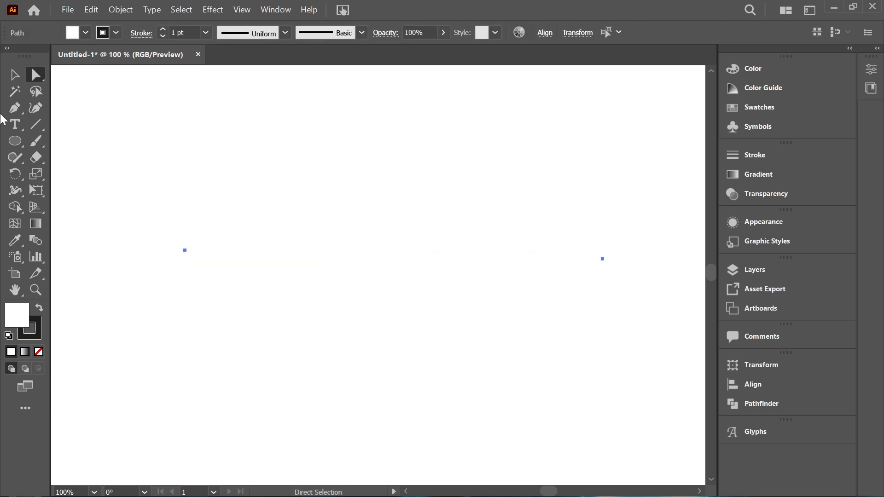
Step: Draw a rectangle in the middle of the view with the Rectangle tool and deselect it
click(15, 141)
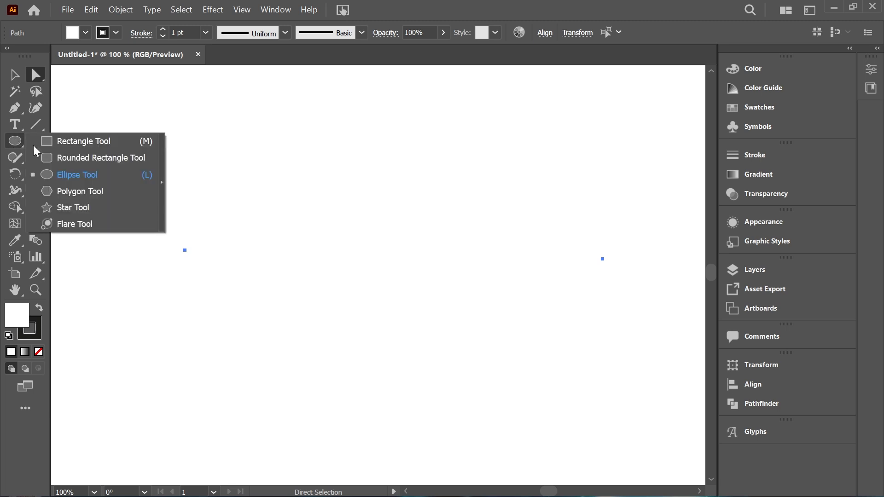
click(90, 142)
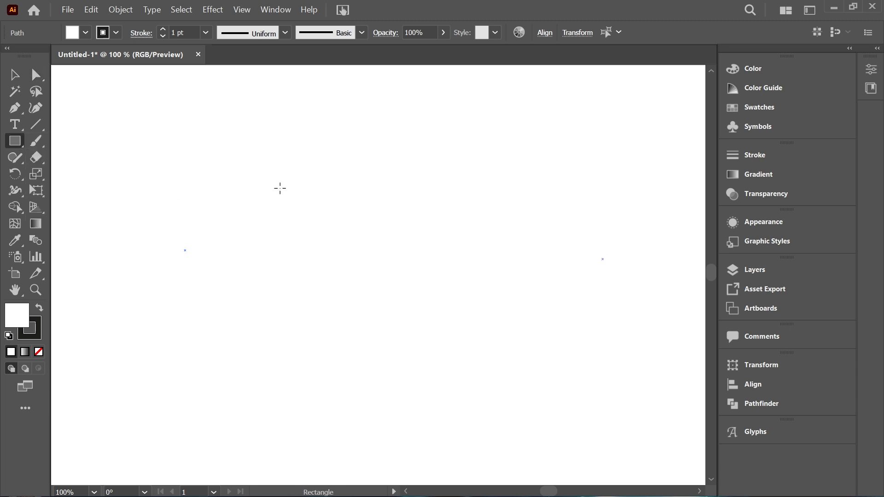
mouse_move(256, 173)
mouse_down()
mouse_move(377, 336)
mouse_move(451, 335)
mouse_up()
click(14, 75)
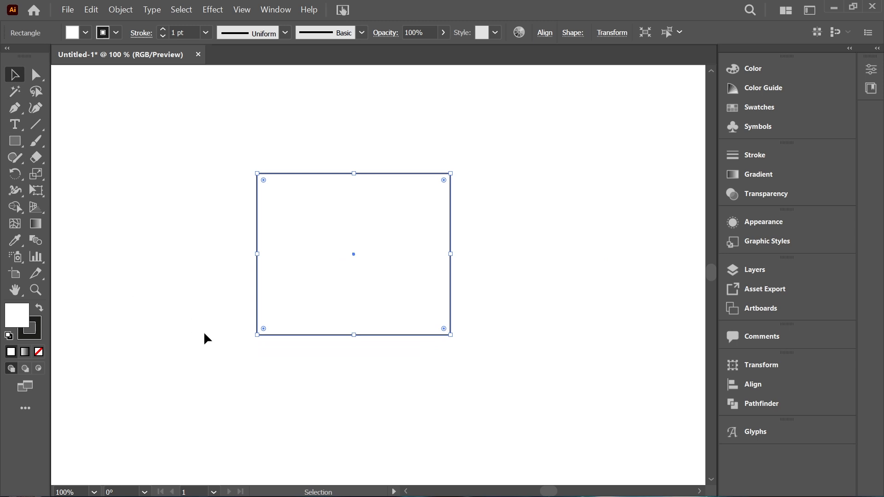
click(154, 150)
Step: Round only the rectangle's top-left corner to about 78 px and its bottom-right corner to about 77 px
drag(247, 152, 321, 253)
drag(264, 178, 246, 175)
click(36, 77)
drag(231, 158, 336, 253)
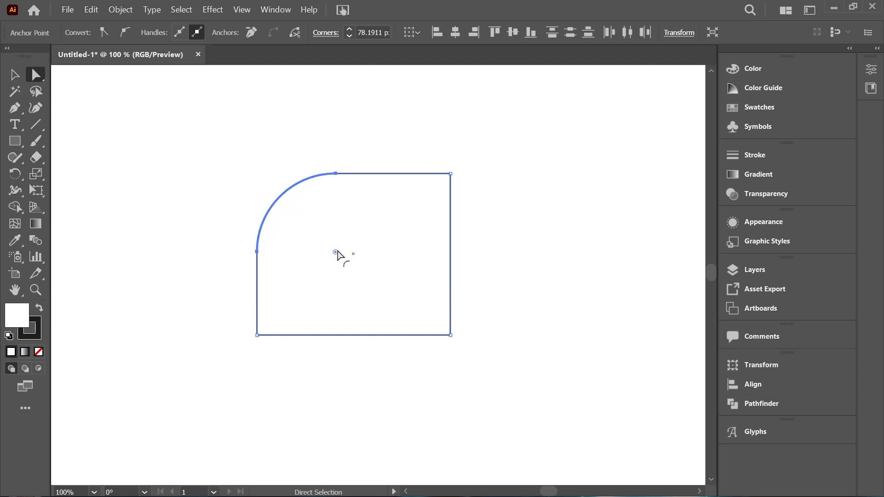
drag(468, 345, 372, 262)
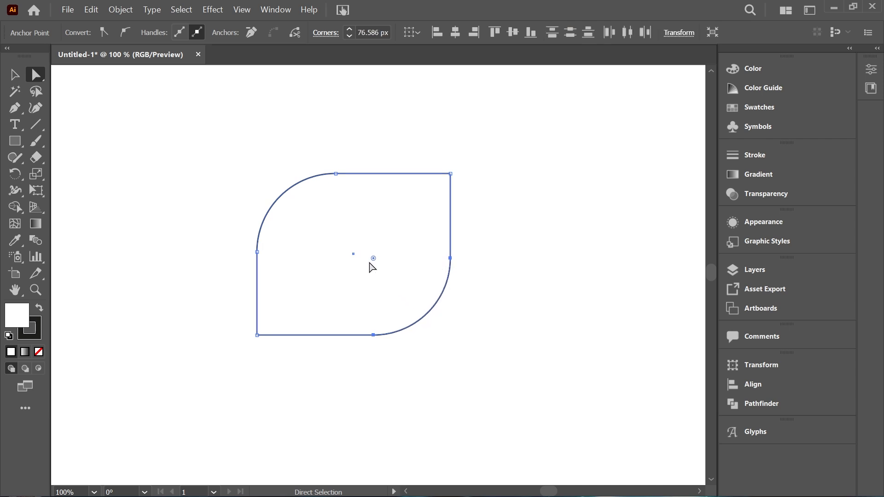
Step: Pull the shape's top-right corner far outward into a point and nudge its bottom-left corner inward to about X 276 px, Y 285 px
click(452, 175)
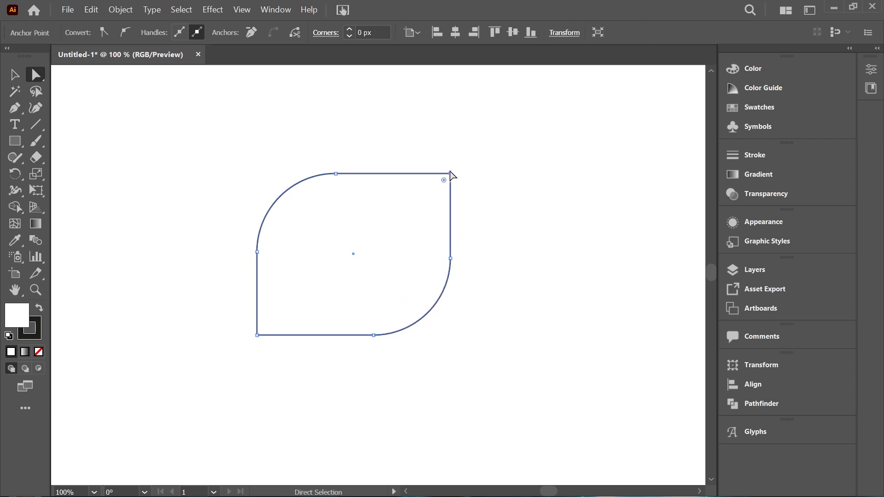
drag(451, 175, 530, 88)
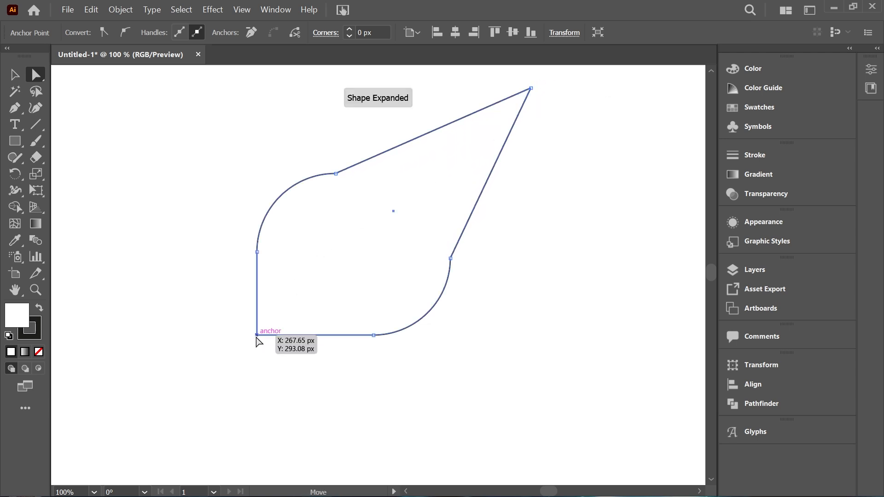
drag(257, 336, 267, 326)
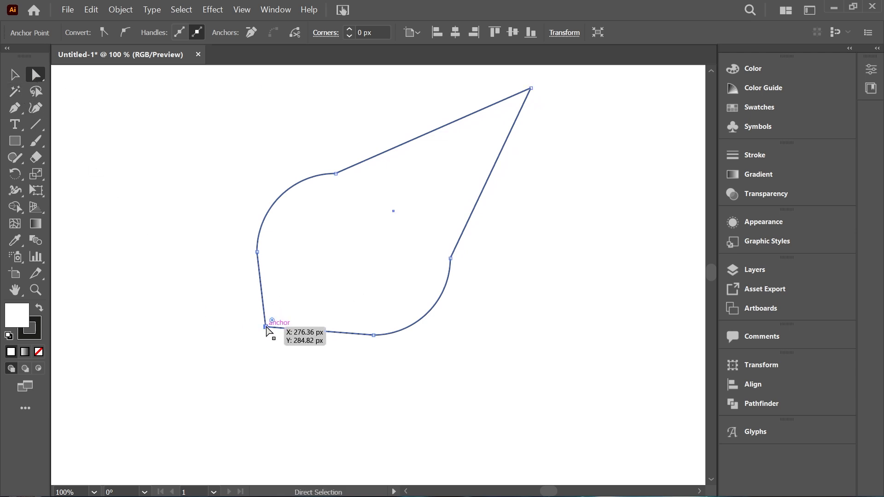
Step: Try pulling the bottom-left anchor up through the shape and shifting the upper curve's end anchor, and undo both moves
click(266, 326)
drag(273, 321, 437, 169)
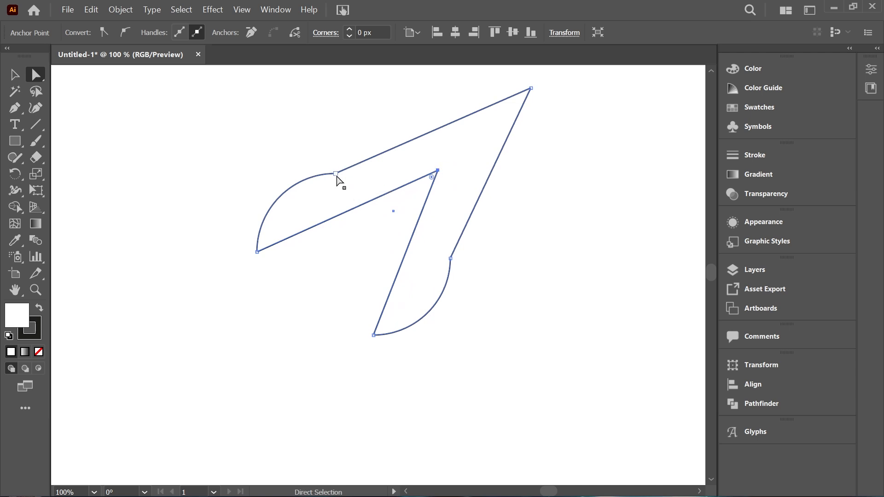
click(336, 174)
mouse_move(336, 175)
mouse_down()
mouse_move(332, 244)
mouse_move(338, 209)
mouse_move(326, 169)
mouse_up()
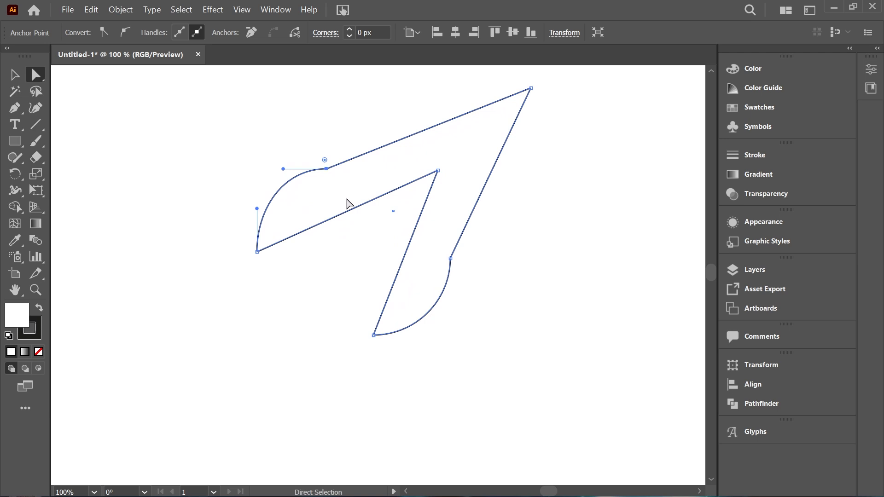
key(ctrl+z)
Step: Select the whole reshaped shape with the Selection tool, move it down and to the left, and delete it
key(ctrl+z)
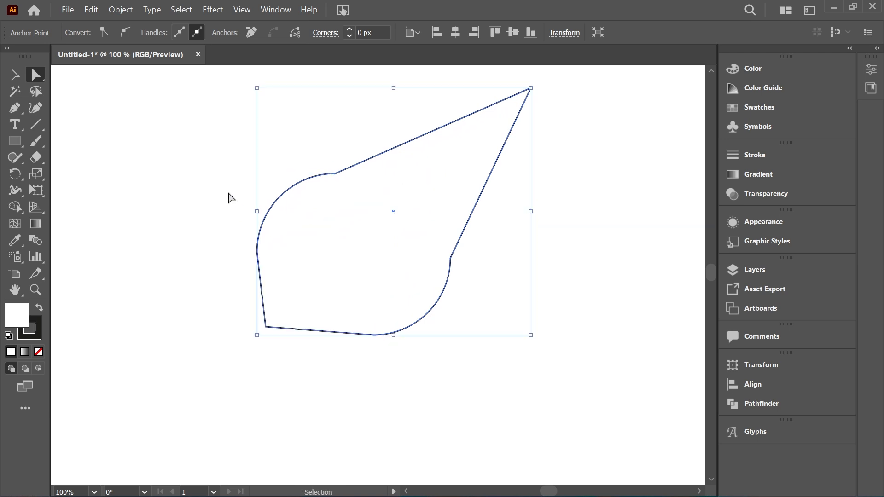
key(ctrl+z)
click(16, 79)
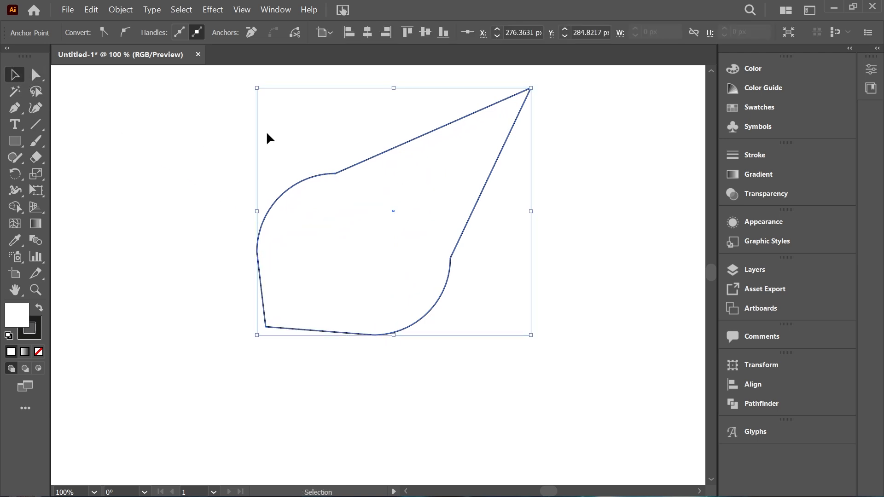
drag(269, 138, 385, 300)
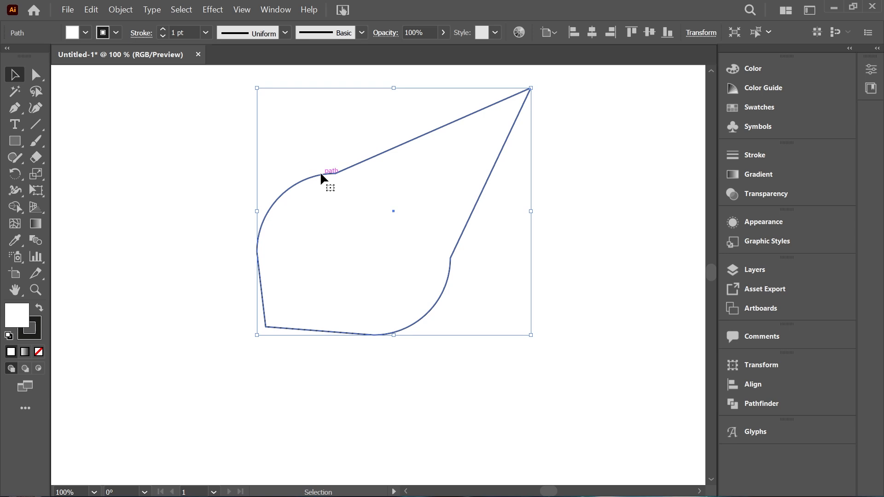
drag(320, 174, 254, 241)
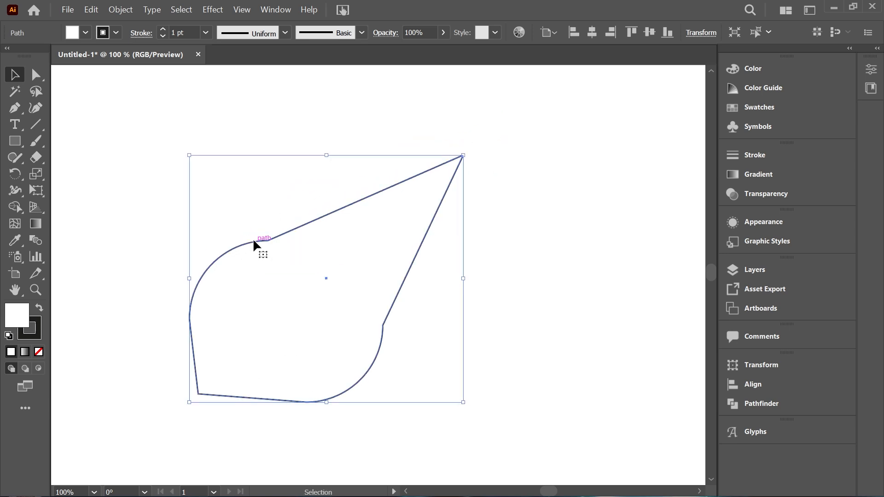
key(Delete)
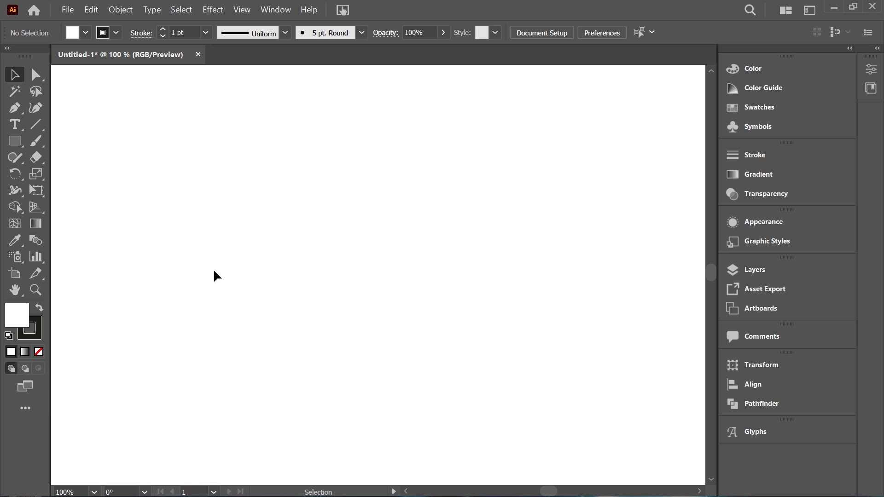
Step: Draw a tall rectangle with the Rectangle tool, deselect it, and shift it slightly to the left with the Selection tool
click(17, 143)
drag(213, 197, 308, 355)
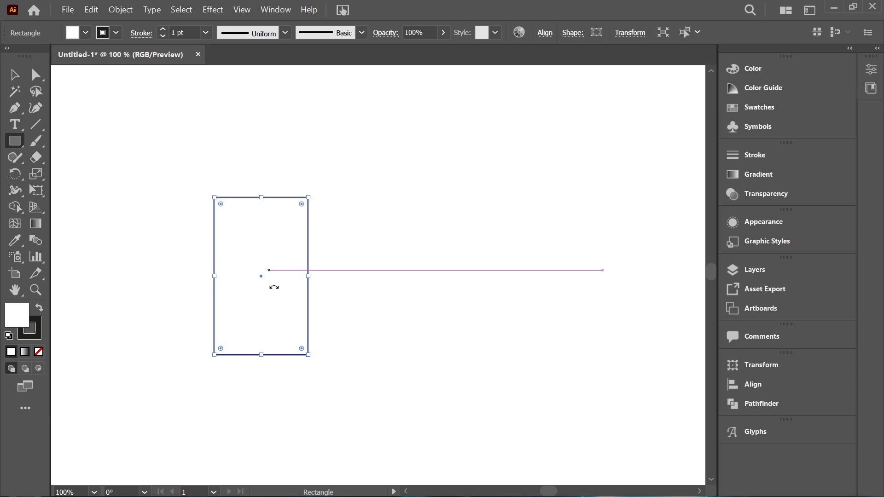
click(14, 79)
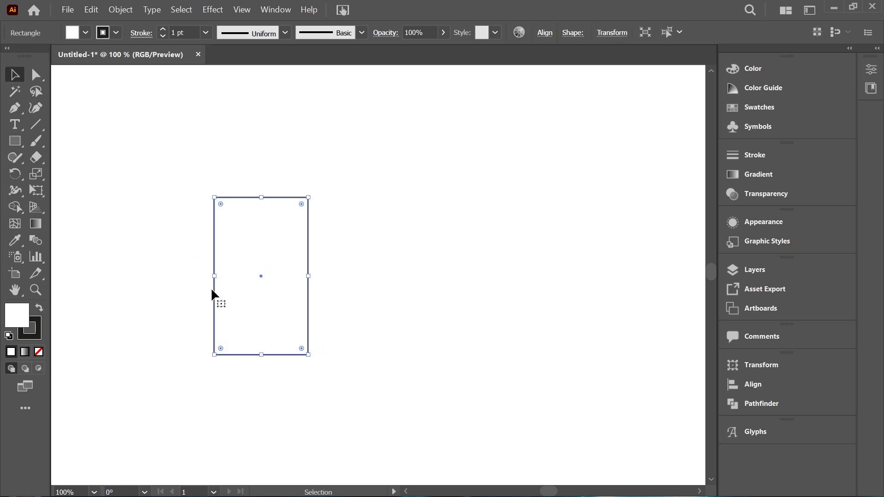
click(153, 295)
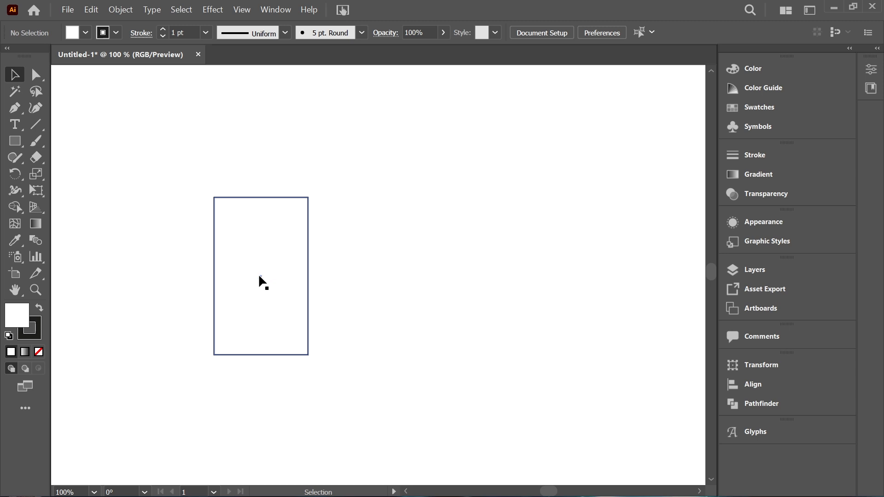
click(240, 256)
drag(272, 248, 248, 275)
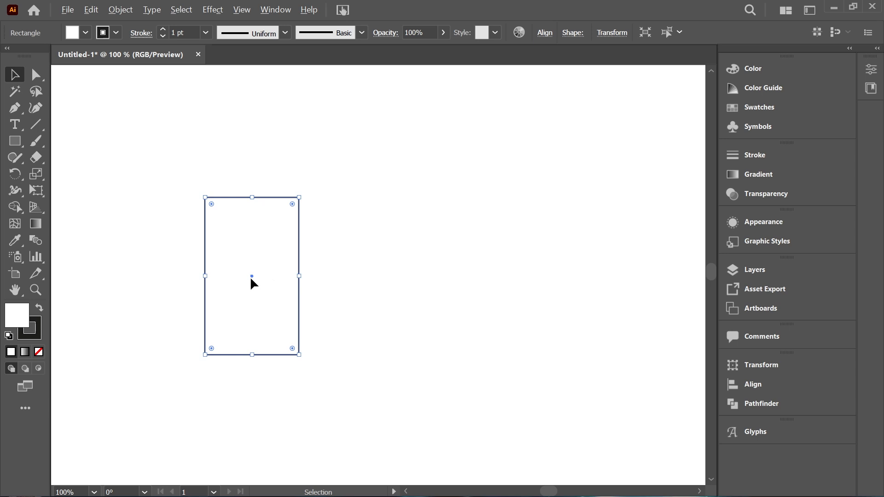
Step: Duplicate the rectangle edge to edge on its right side, and place another copy directly on top of the left rectangle
drag(251, 279, 345, 278)
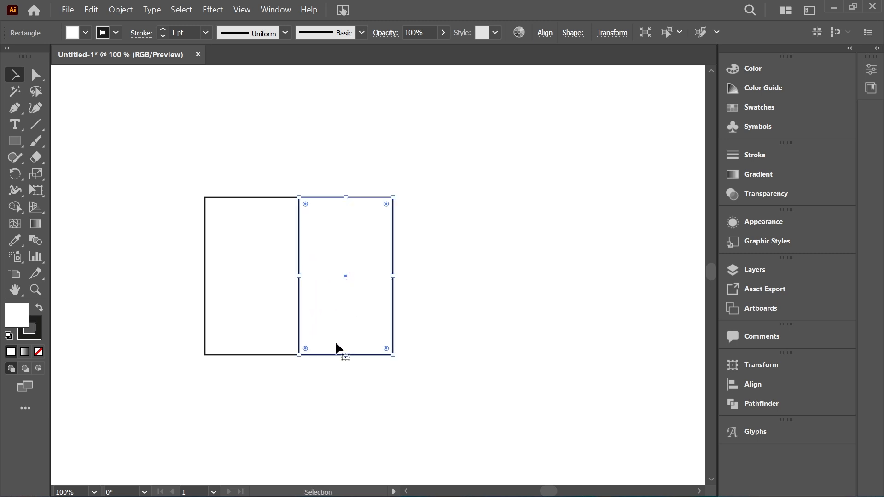
click(230, 385)
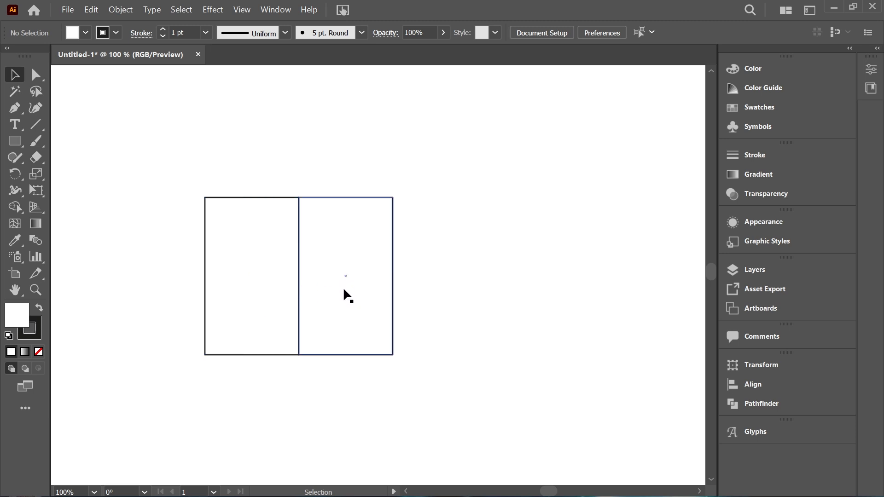
drag(340, 290, 249, 137)
scroll(263, 352, up, 5)
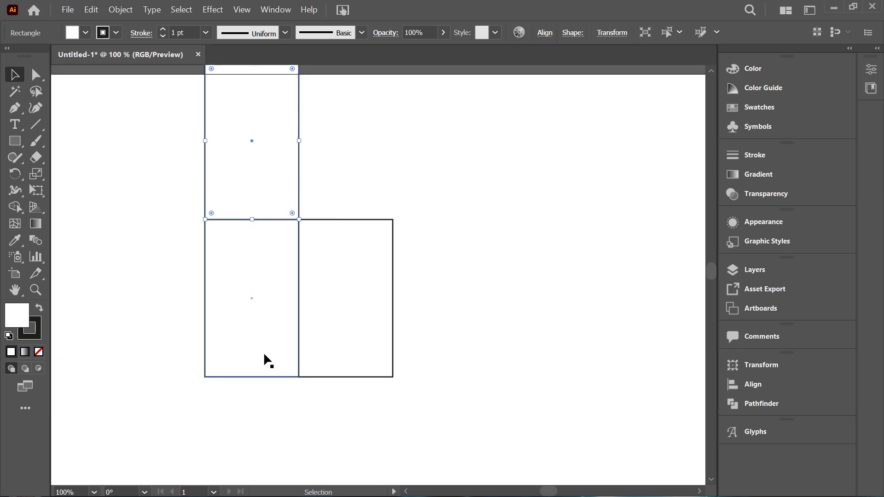
click(133, 268)
Step: Select all three adjoining rectangles together, move them down fully onto the artboard, and deselect them
drag(171, 236, 309, 350)
drag(304, 316, 410, 317)
scroll(407, 332, down, 5)
drag(344, 302, 328, 326)
click(440, 313)
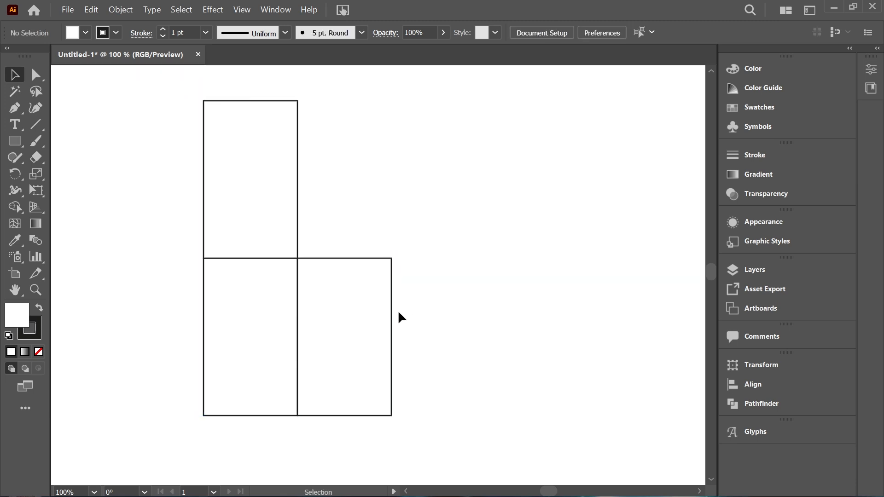
drag(170, 220, 240, 319)
click(459, 310)
Step: With the Direct Selection tool, slant the upper rectangle into a box top and pull the right rectangle's outer edge in to meet its corner
click(36, 75)
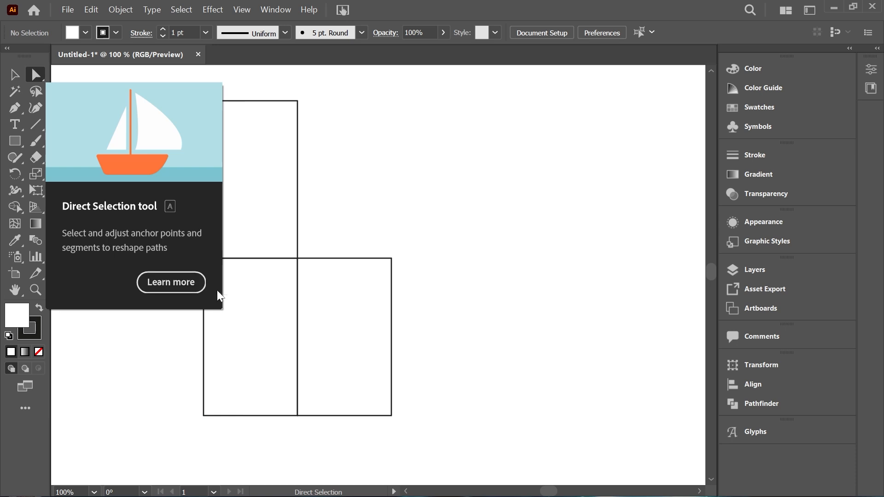
drag(174, 81, 324, 237)
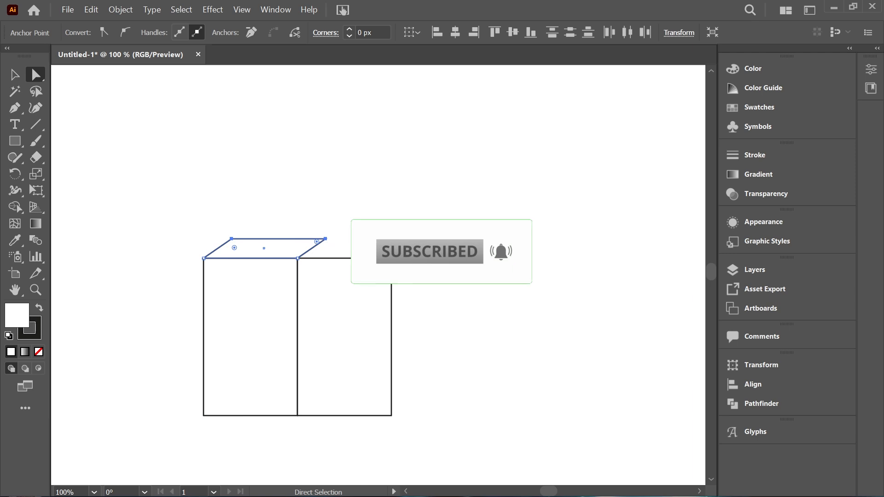
drag(384, 241, 404, 435)
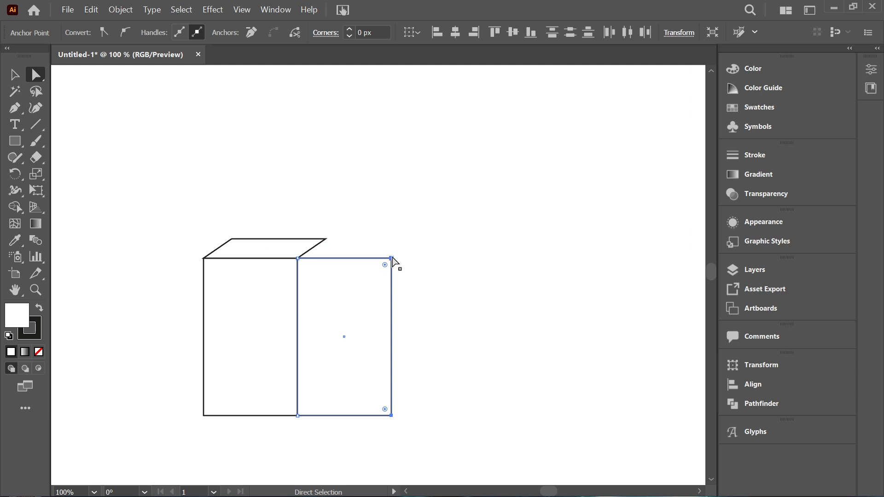
drag(392, 259, 326, 240)
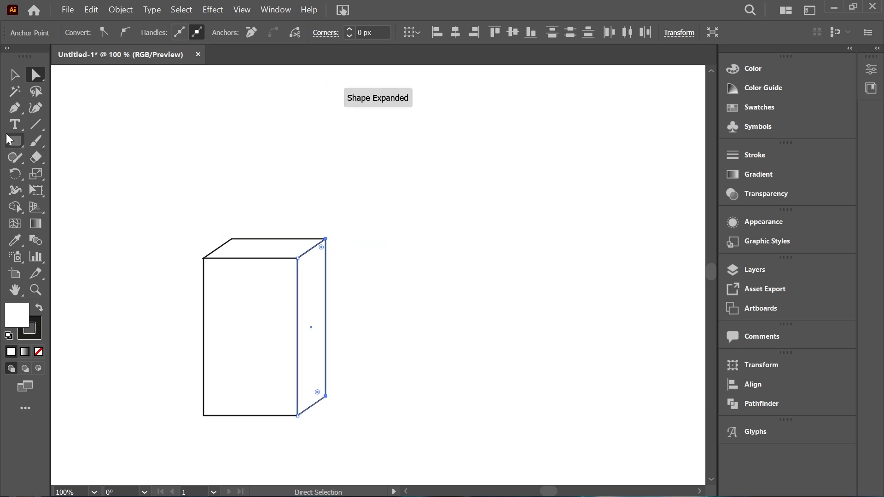
click(244, 174)
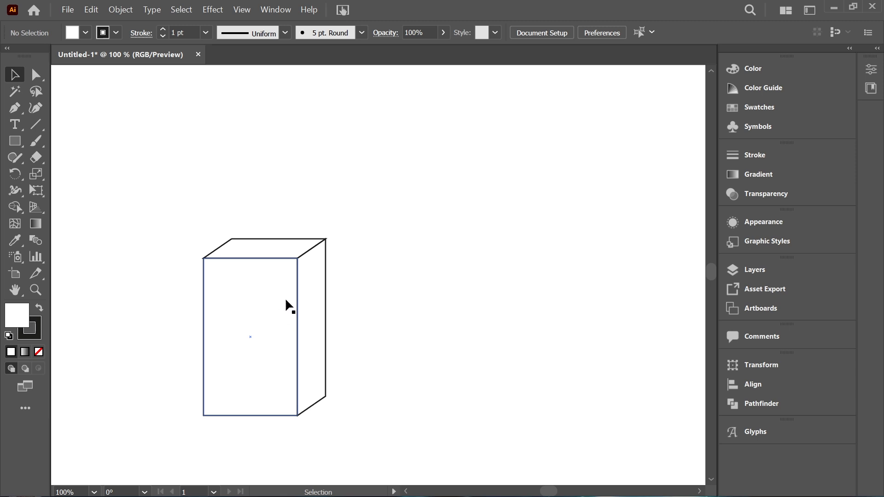
Step: Select all three faces of the box and place a duplicate to its right
drag(176, 226, 327, 329)
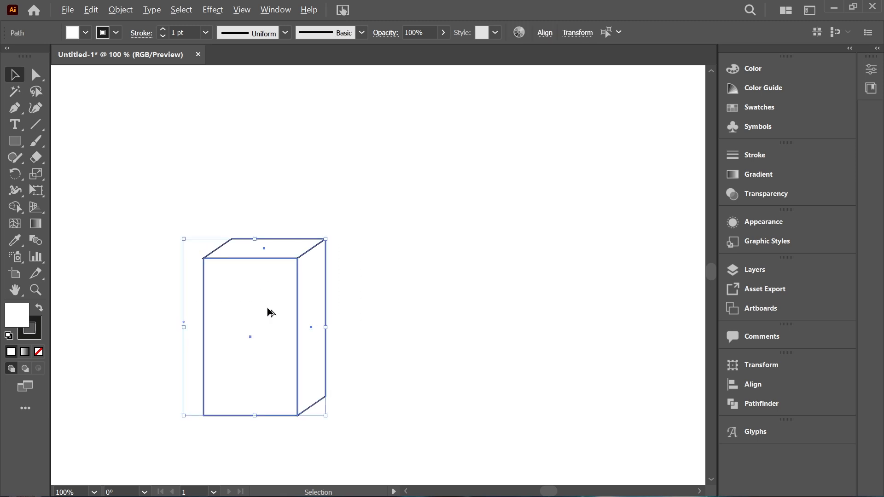
drag(267, 308, 427, 305)
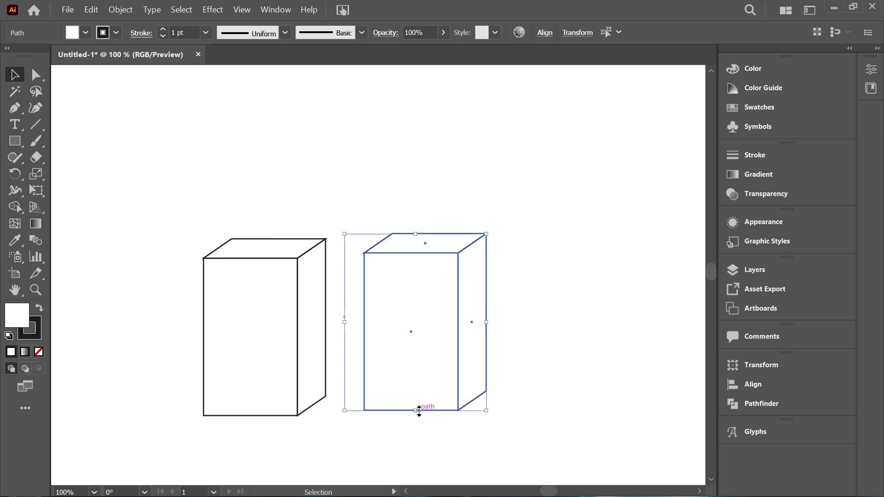
Step: Try flattening the copied box through its bounding box and shifting it, undo both changes, and deselect it
drag(418, 408, 443, 272)
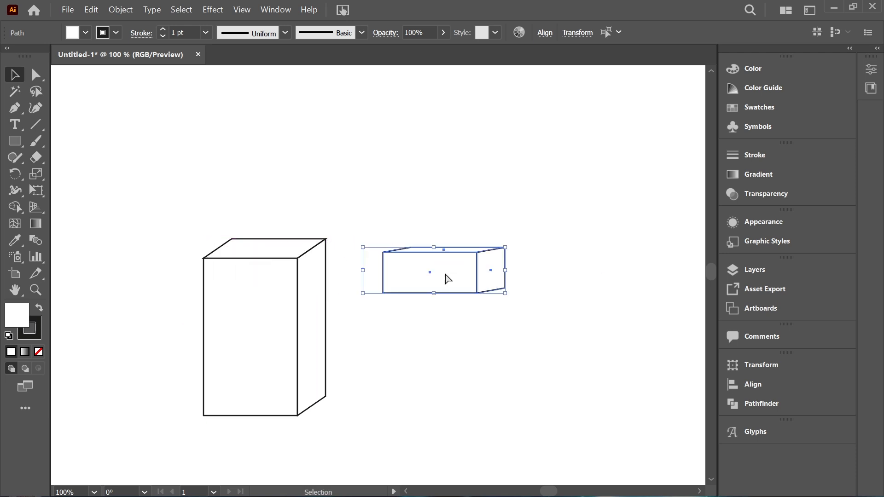
key(ctrl+z)
key(ctrl+z)
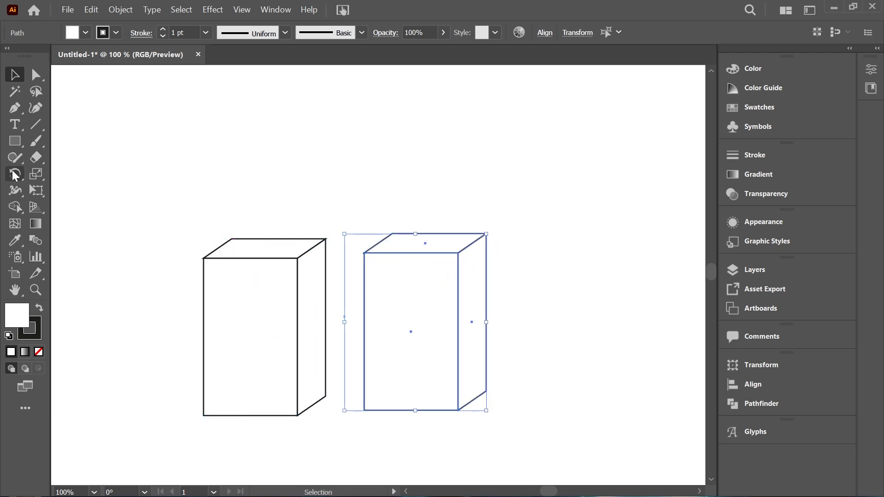
click(183, 111)
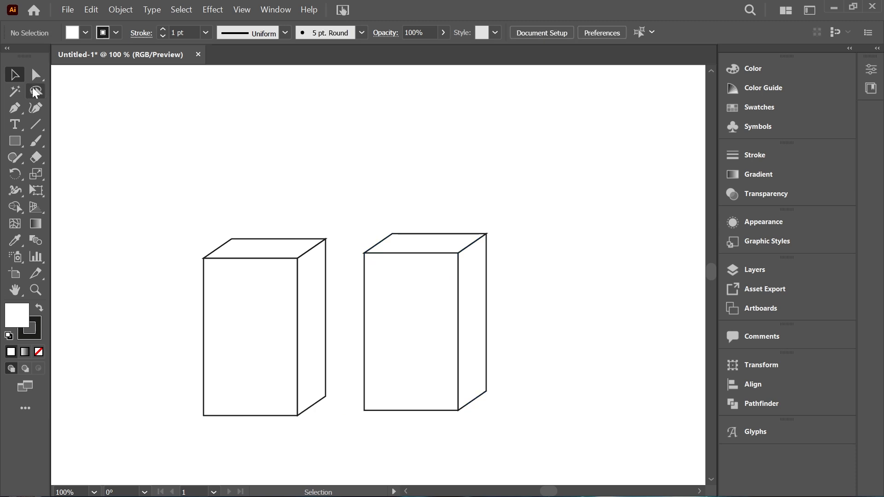
Step: Raise the lower anchor points of the copied box's front and side faces straight up with the Direct Selection tool to form a shallow lid
click(36, 75)
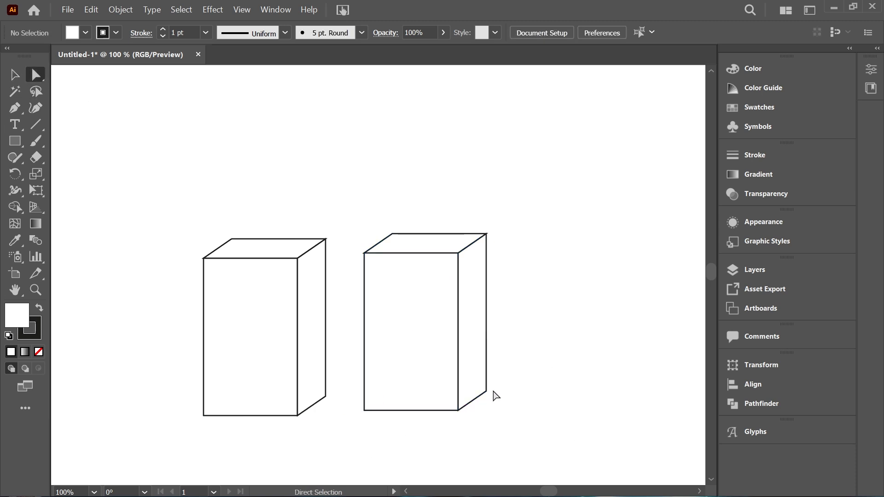
drag(350, 380, 552, 438)
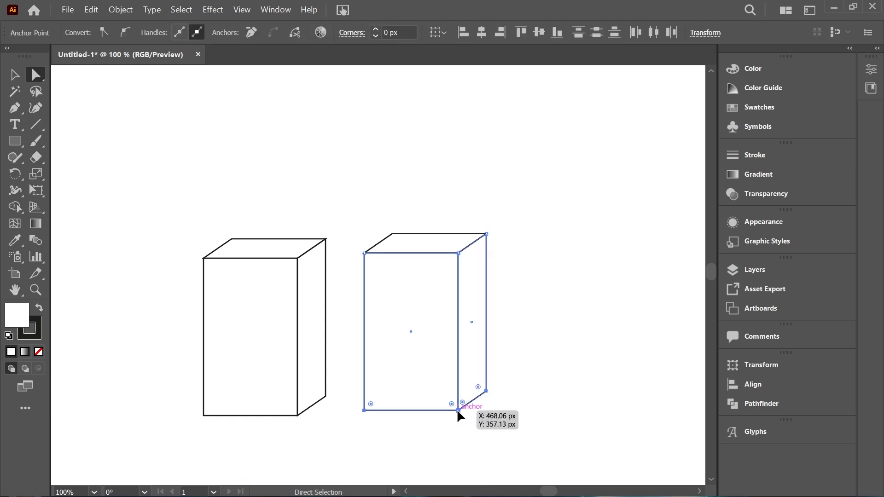
drag(457, 409, 464, 389)
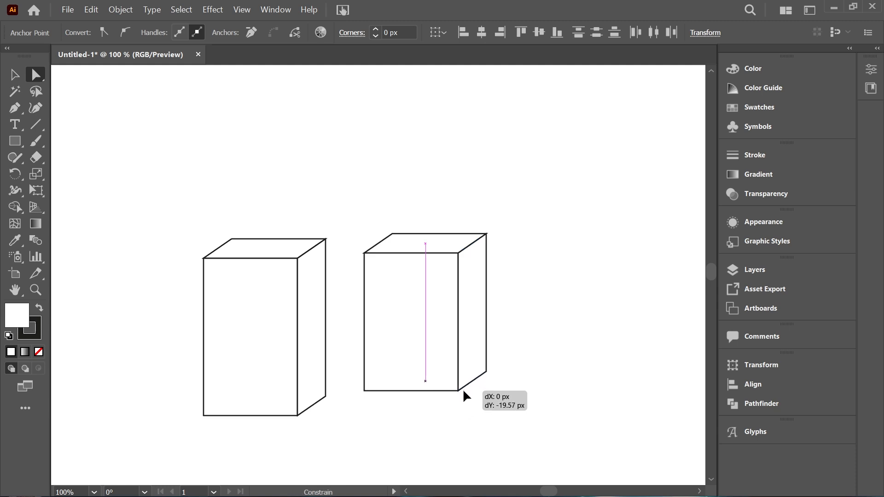
drag(463, 388, 440, 278)
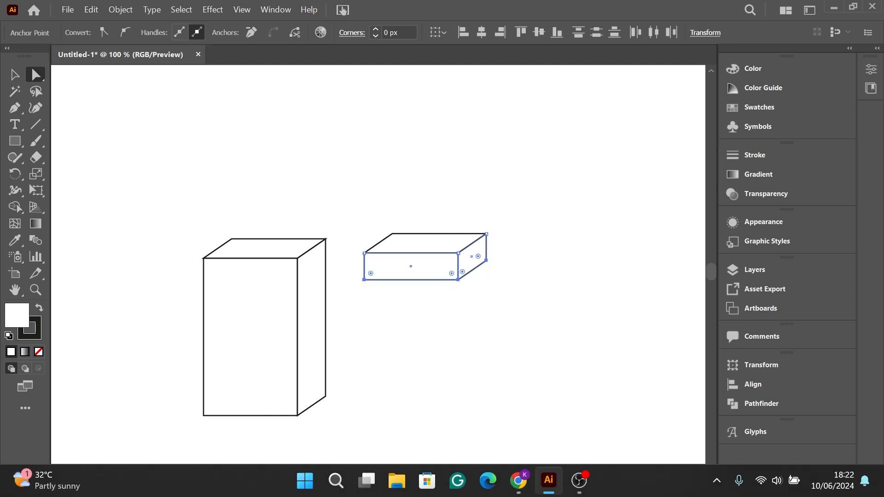
Step: Select all faces of the shallow lid with the Selection tool and scale it up slightly from its centre
click(14, 74)
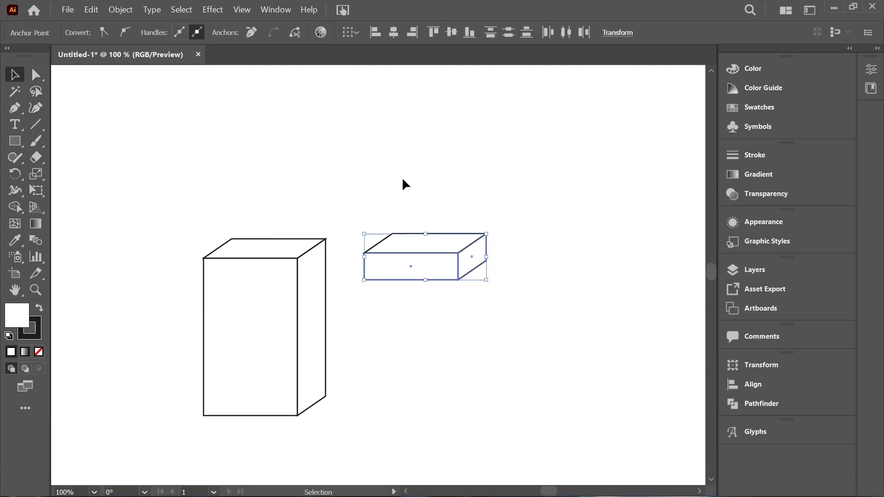
click(442, 173)
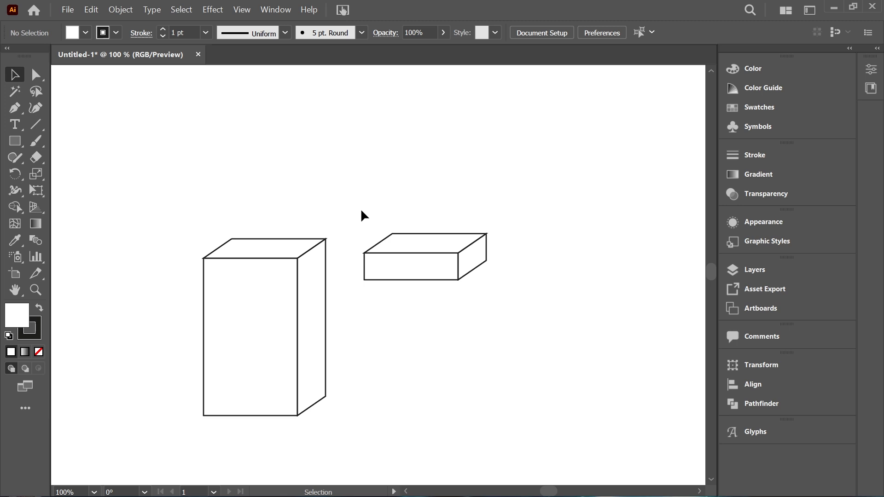
drag(361, 212, 497, 302)
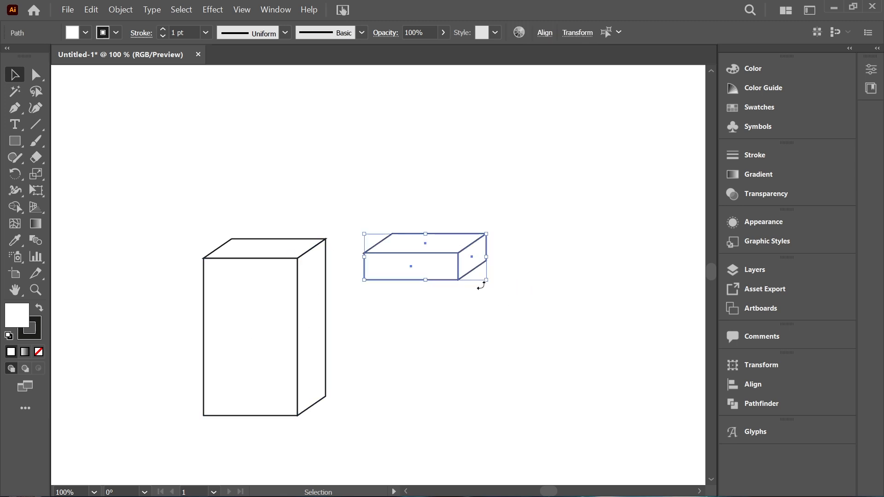
drag(486, 280, 493, 286)
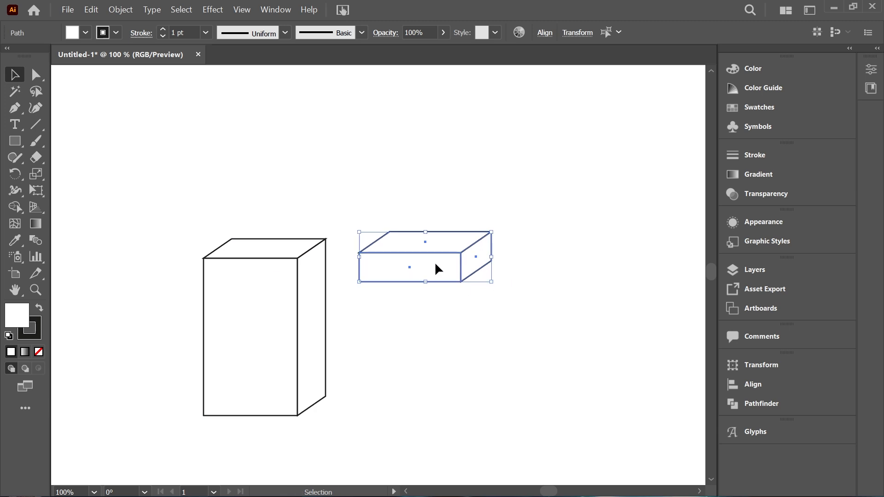
Step: Move the enlarged lid onto the top of the tall box so it overhangs both sides, and deselect it
drag(436, 265, 274, 272)
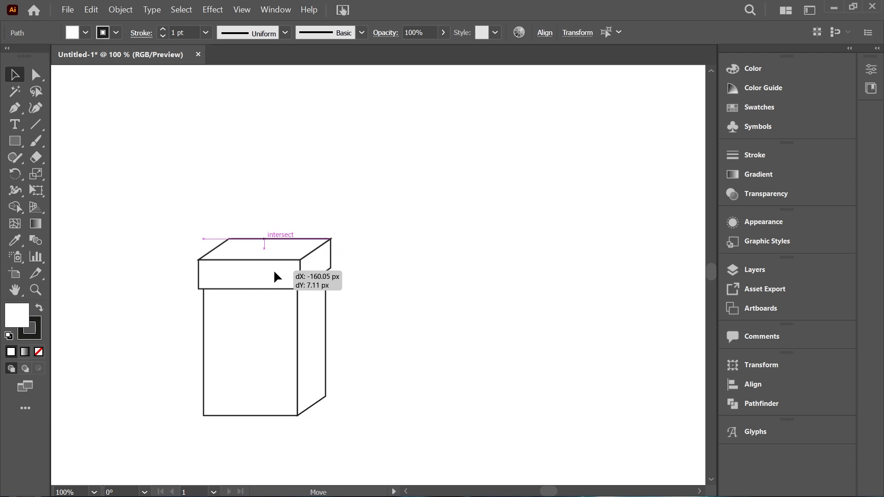
drag(273, 271, 274, 271)
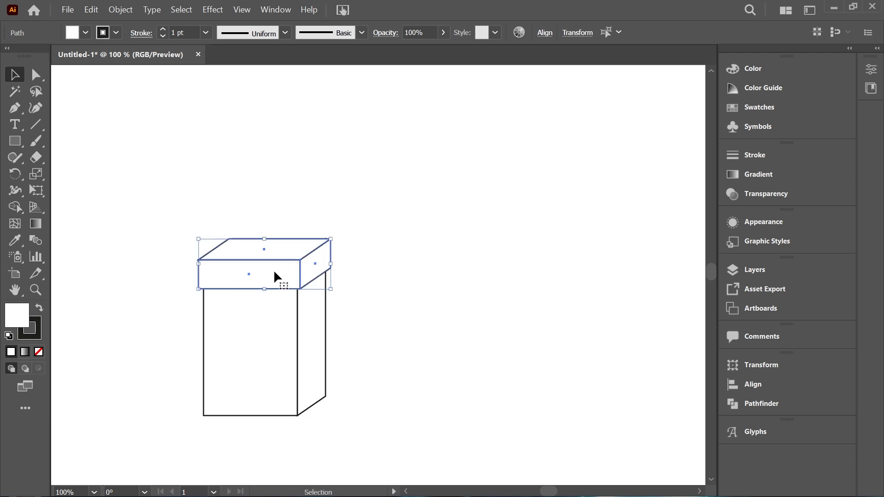
click(413, 282)
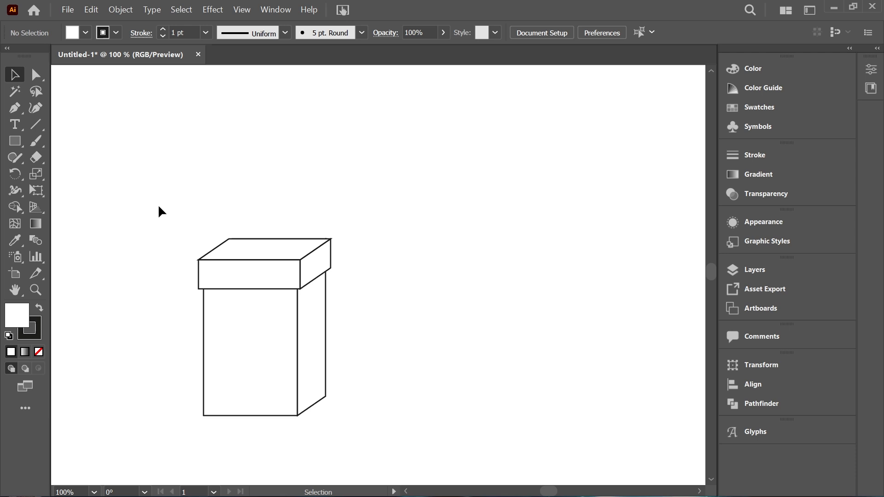
Step: Select the complete box with its lid and move it left to the edge of the view
drag(158, 205, 373, 429)
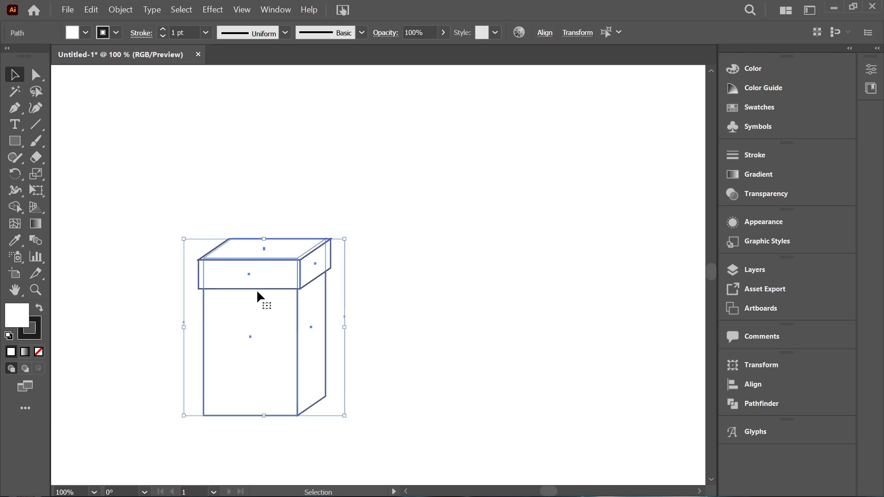
drag(256, 289, 141, 279)
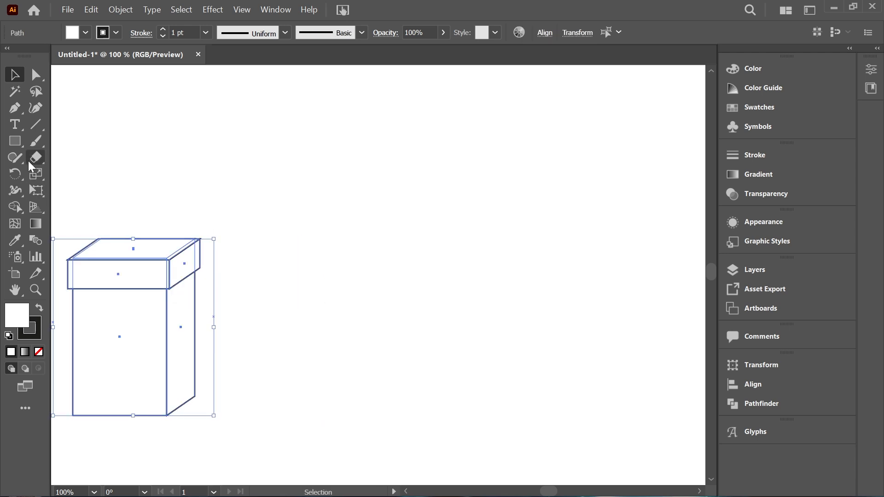
drag(18, 147, 100, 173)
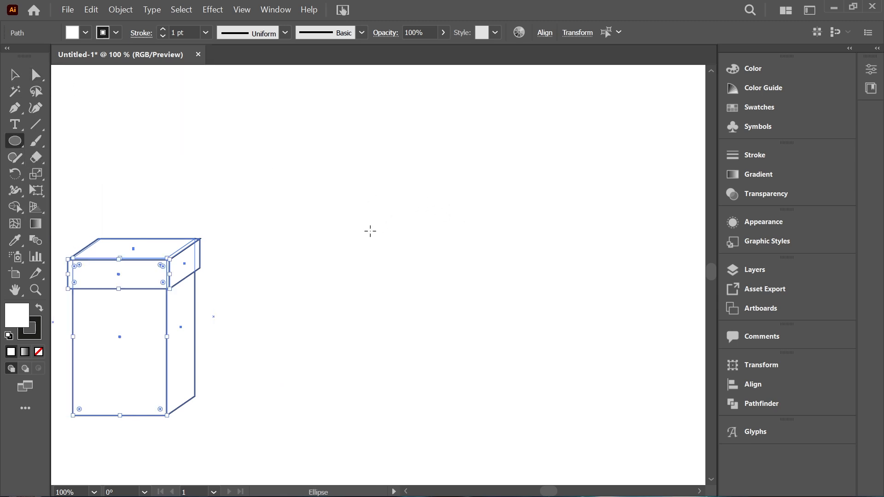
drag(367, 227, 516, 430)
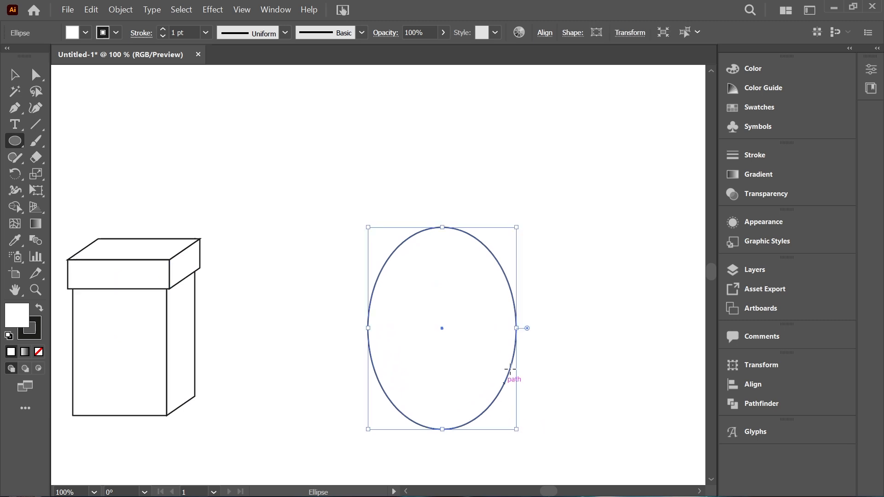
click(14, 74)
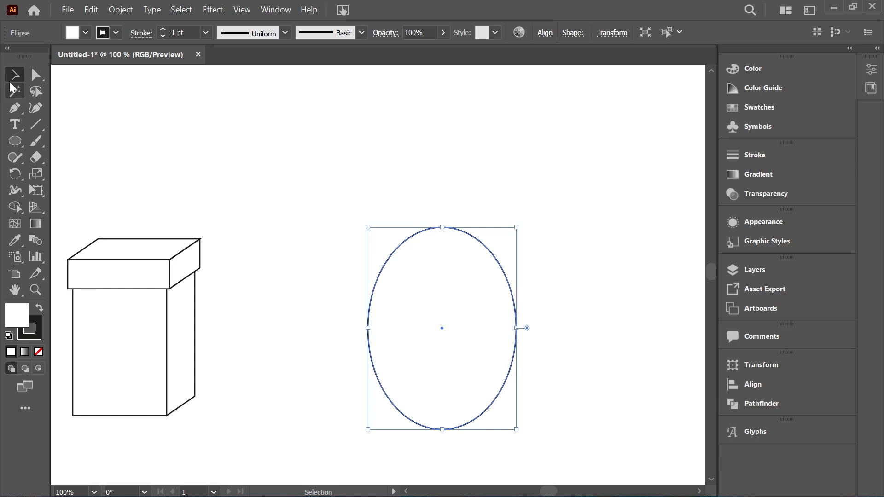
click(35, 75)
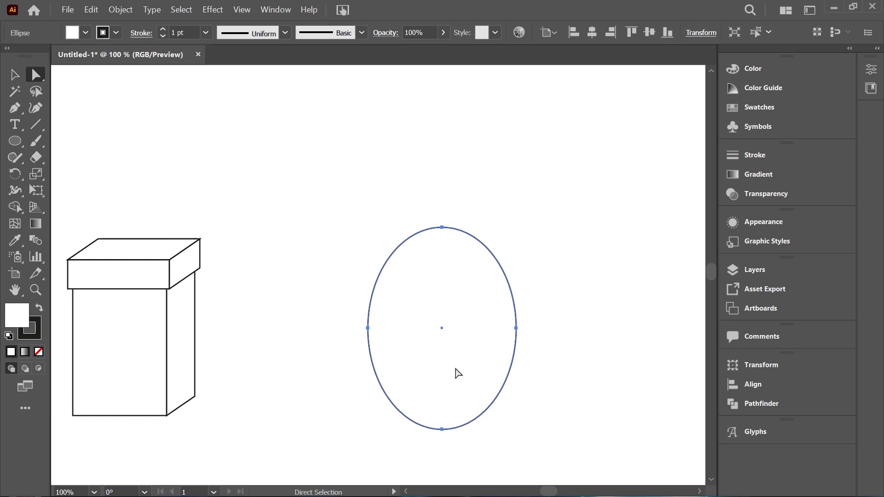
click(516, 328)
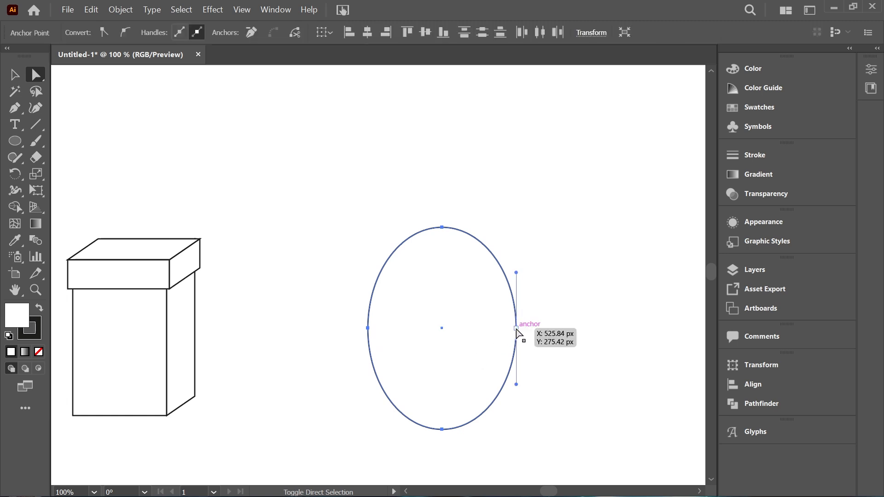
shift+click(368, 328)
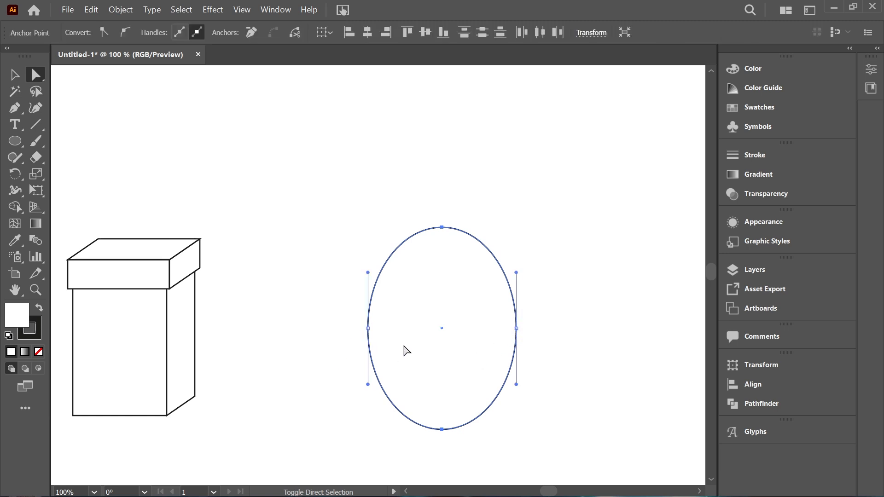
key(ctrl+z)
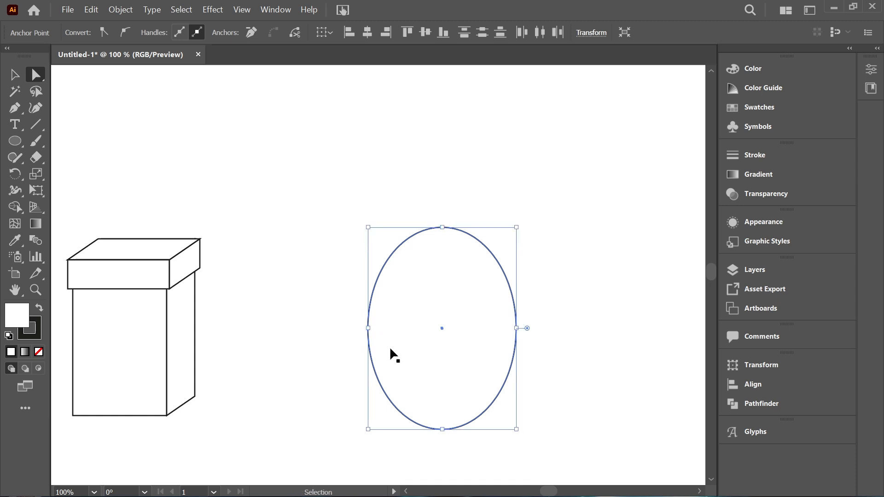
key(ctrl+z)
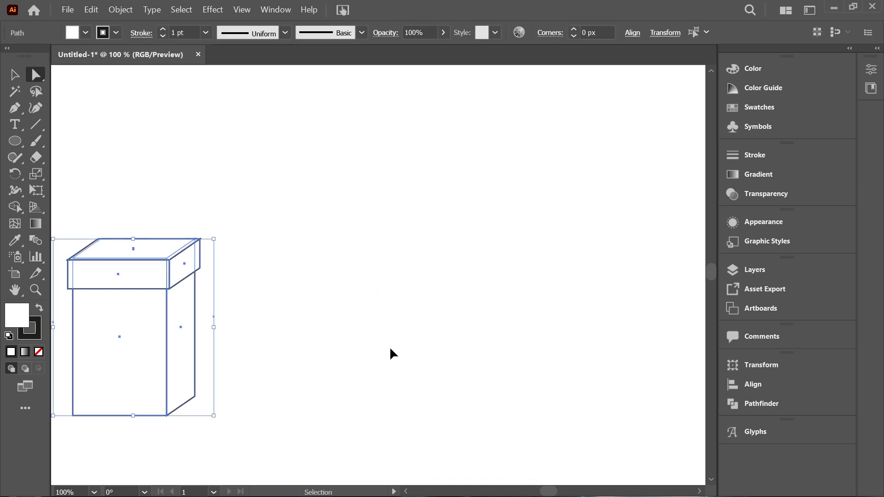
Step: Draw a tall ellipse beside the box and lower its two side anchor points slightly with Direct Selection to form an egg
click(20, 145)
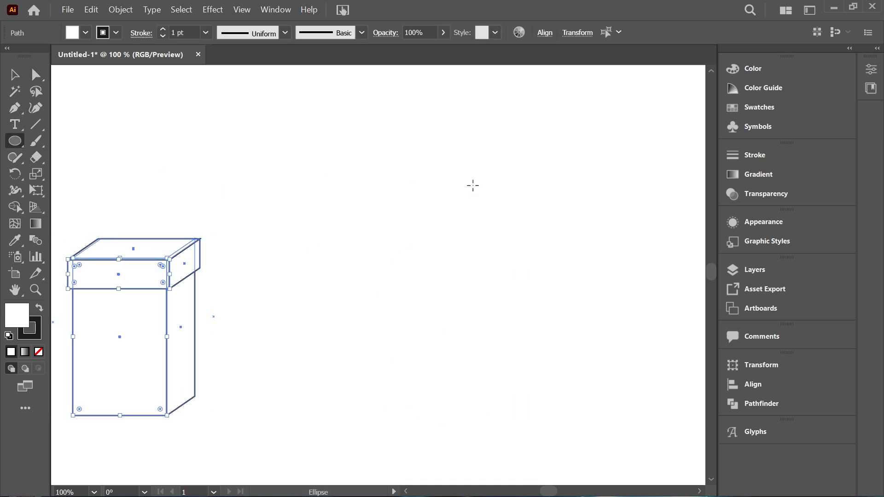
drag(364, 212, 488, 412)
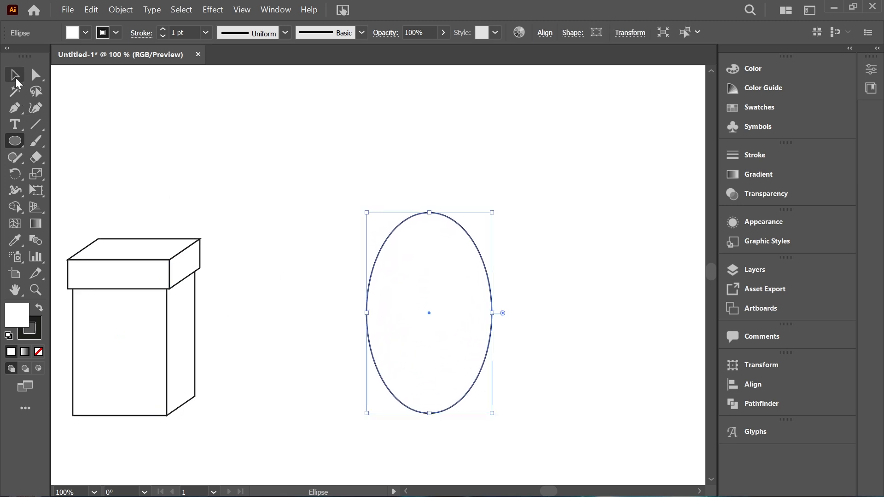
click(17, 79)
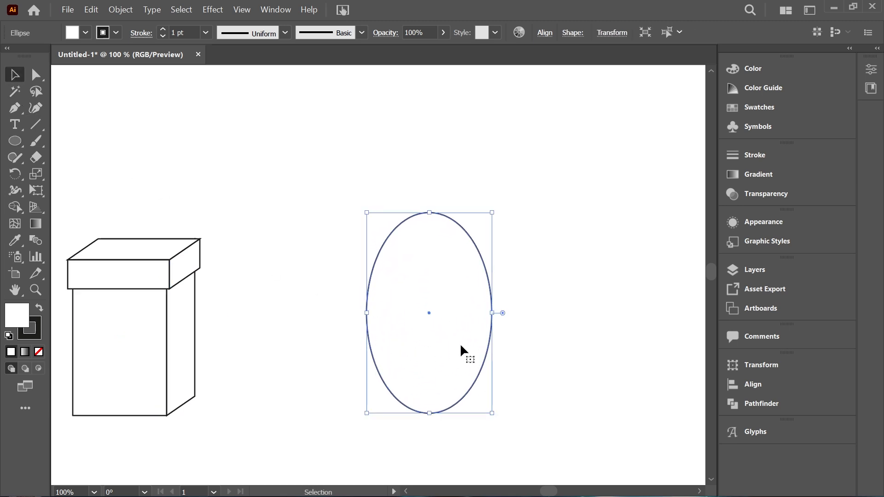
click(33, 76)
drag(336, 300, 513, 343)
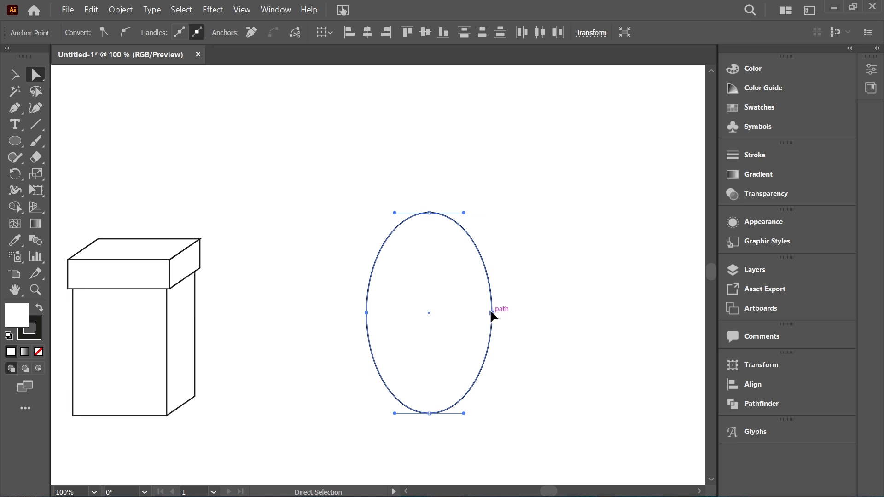
drag(491, 312, 491, 328)
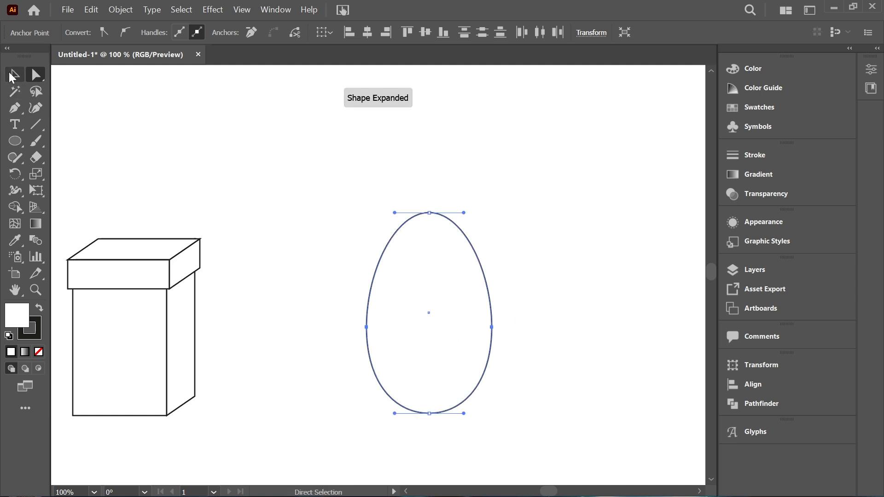
Step: Scale the egg down to fit the box's front face, place it centred there, and deselect it
click(13, 75)
click(357, 207)
mouse_move(443, 319)
mouse_down()
mouse_move(391, 240)
mouse_move(453, 318)
mouse_up()
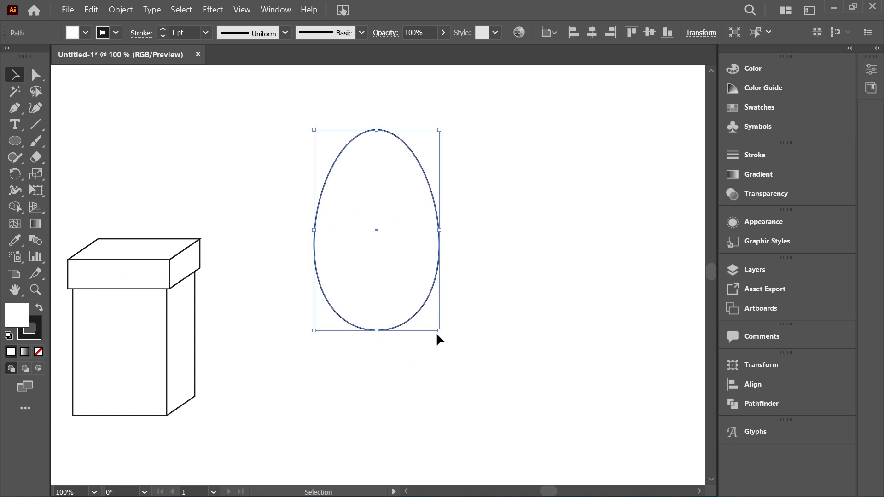
drag(440, 331, 403, 273)
drag(386, 241, 437, 296)
drag(420, 303, 126, 355)
click(355, 400)
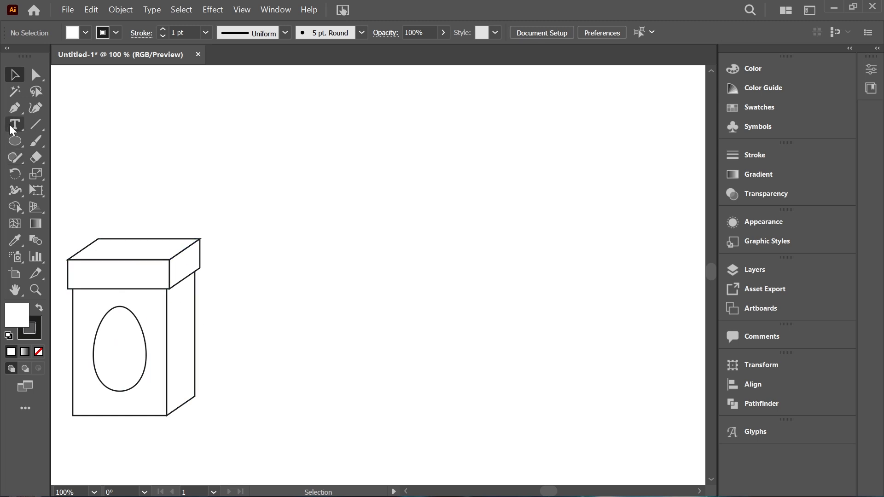
Step: Draw an upright ellipse in the empty area to the right of the box
click(13, 138)
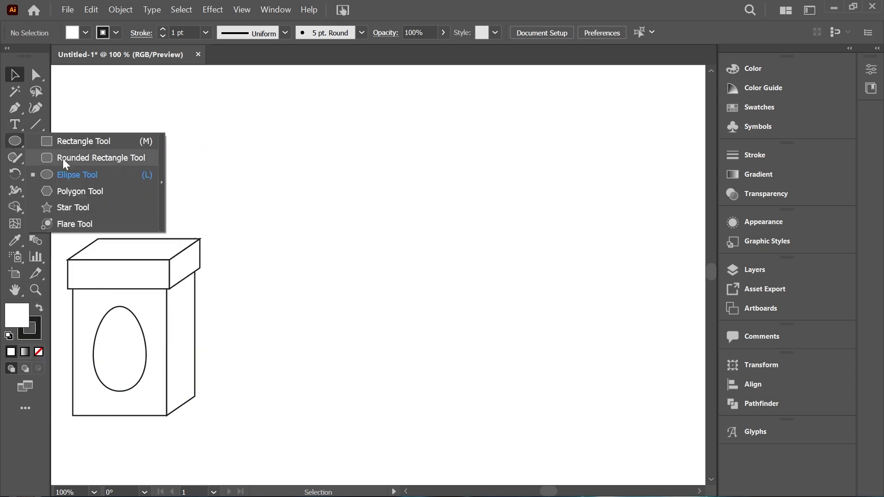
click(67, 174)
drag(374, 213, 492, 371)
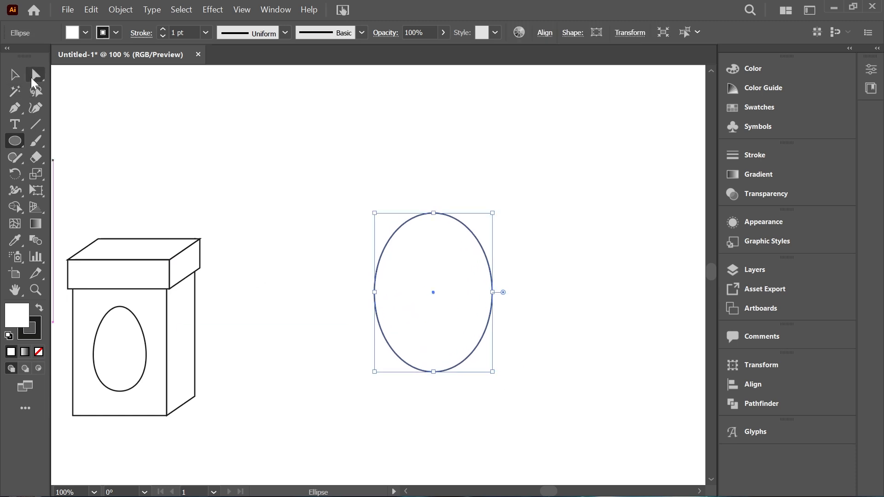
Step: Reshape the new ellipse into a mango-like outline by adjusting its upper and right curve handles and nudging its left anchor point outward
click(32, 79)
click(437, 219)
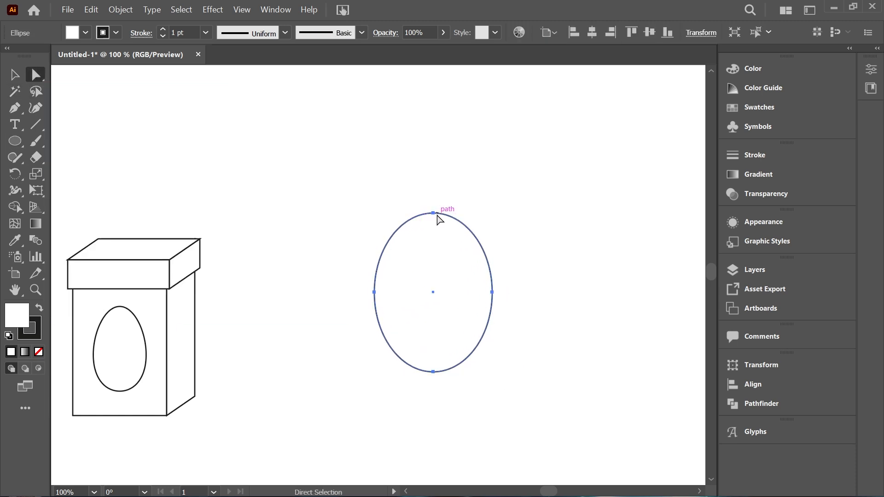
click(437, 219)
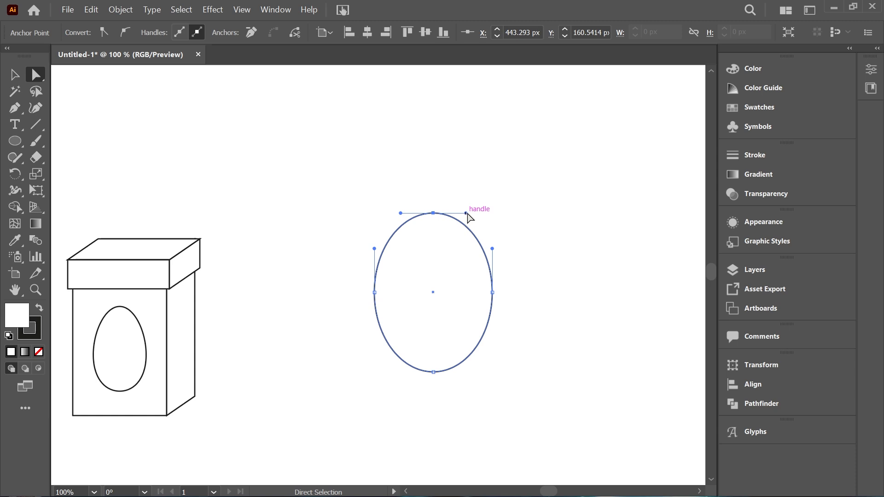
drag(466, 213, 431, 249)
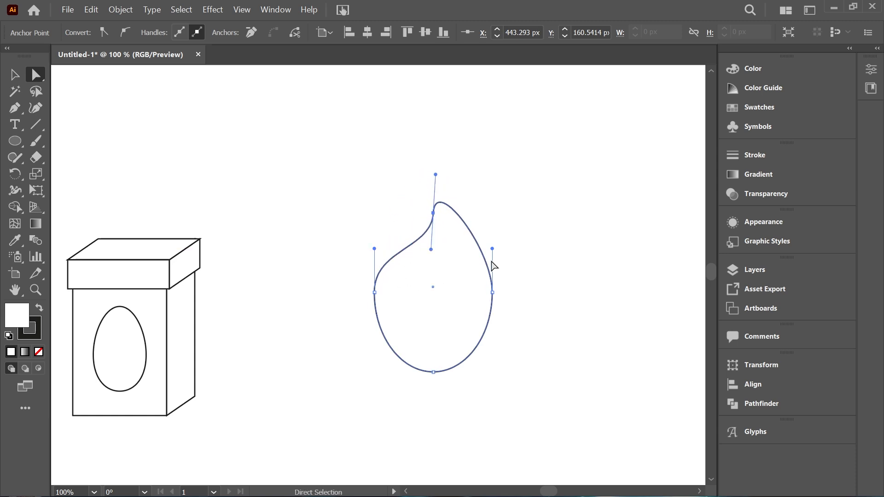
drag(492, 249, 521, 242)
click(471, 232)
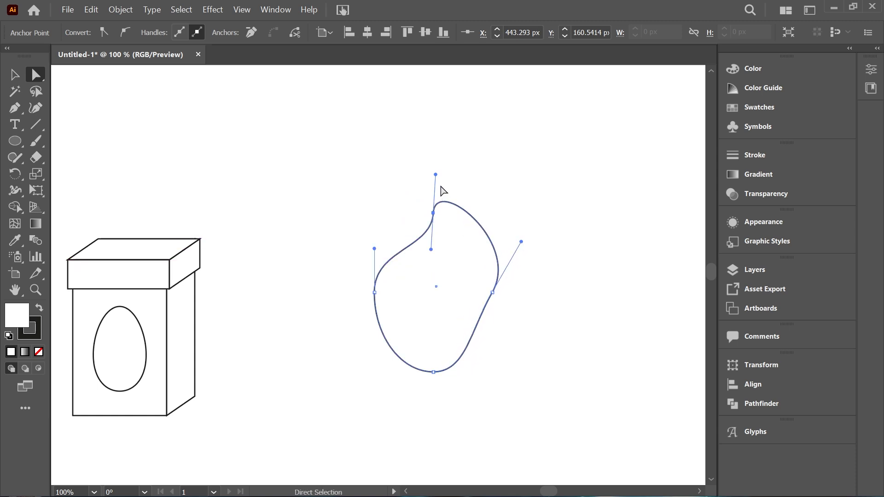
drag(436, 175, 463, 209)
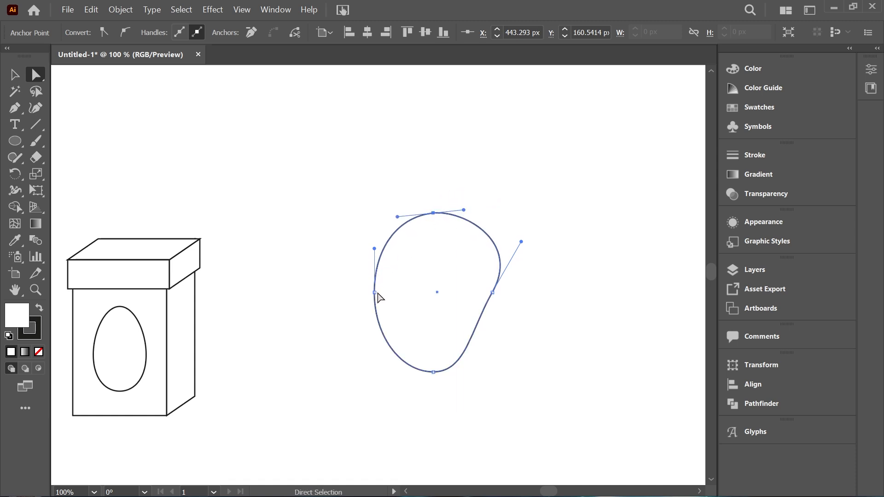
drag(374, 292, 370, 292)
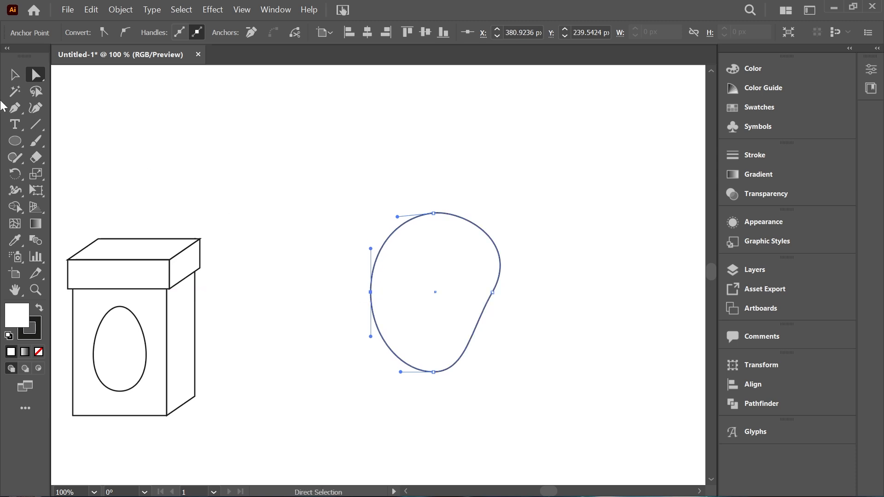
Step: Draw a narrow upright ellipse beside the fruit shape and convert its top and bottom anchor points to corners to form a leaf
click(15, 74)
click(15, 141)
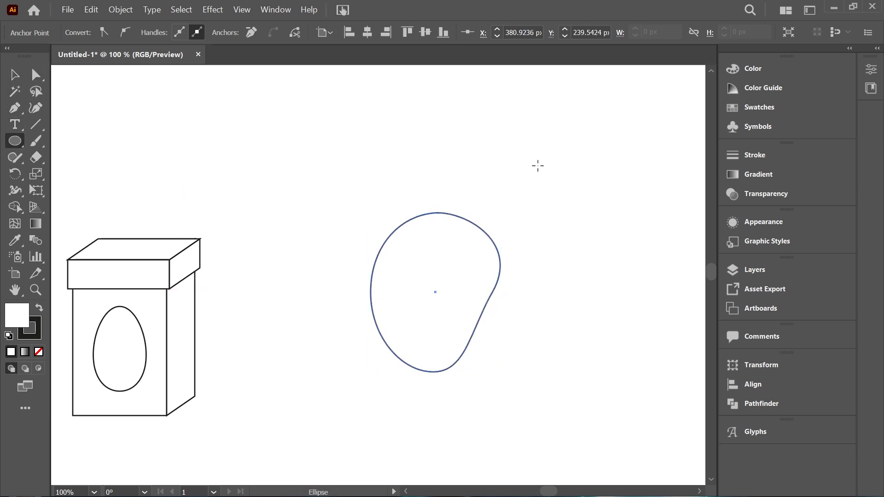
drag(538, 166, 563, 243)
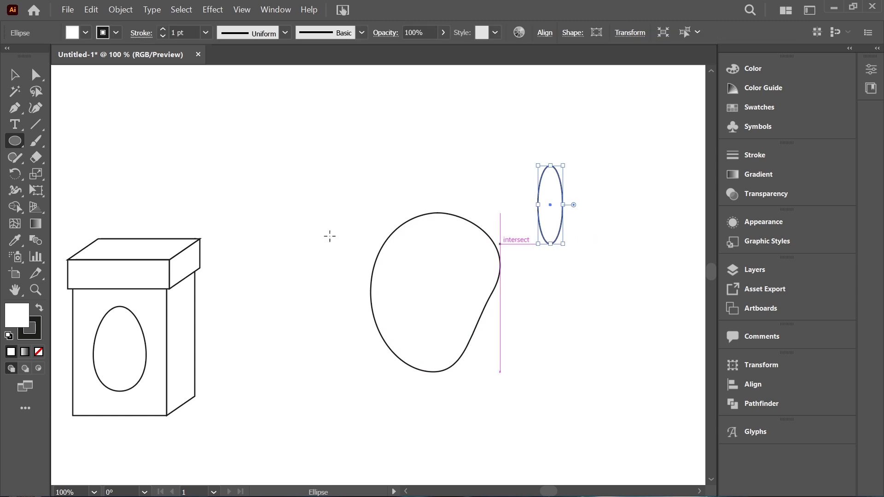
click(15, 74)
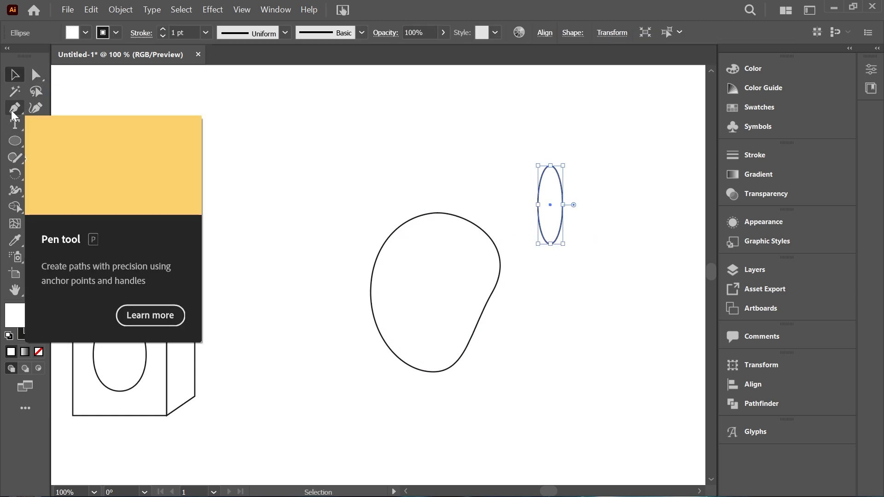
click(12, 110)
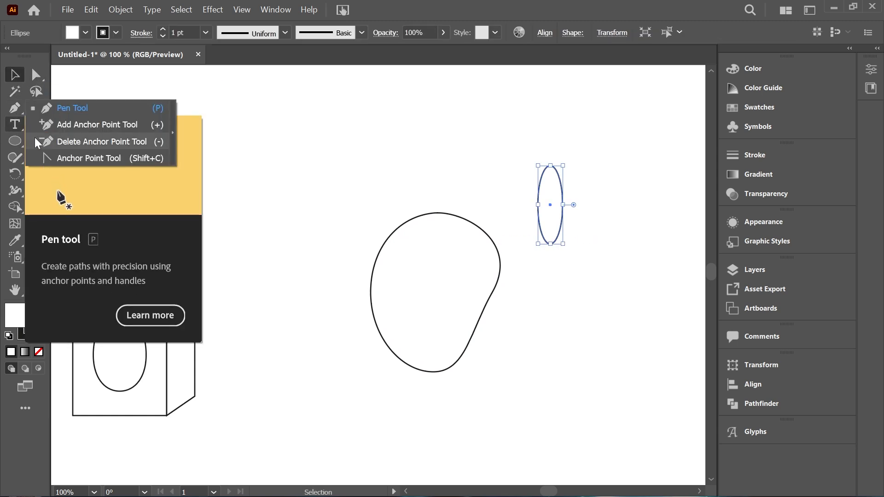
click(112, 155)
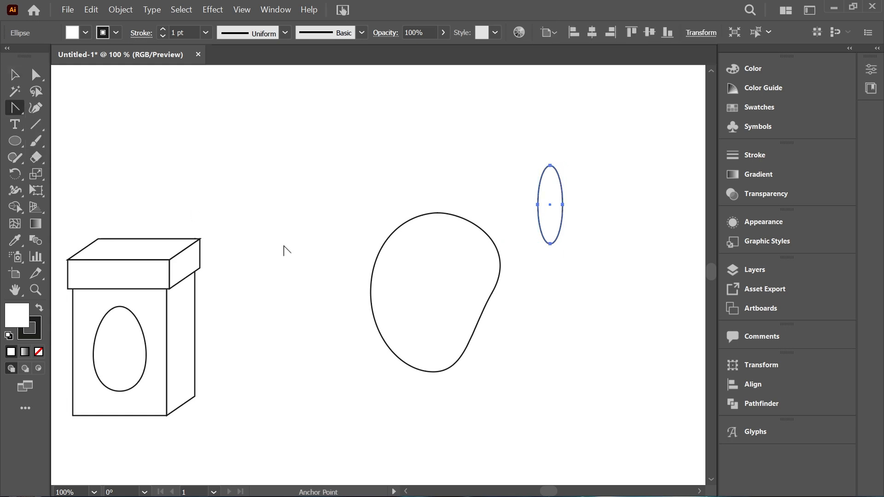
click(551, 166)
click(550, 244)
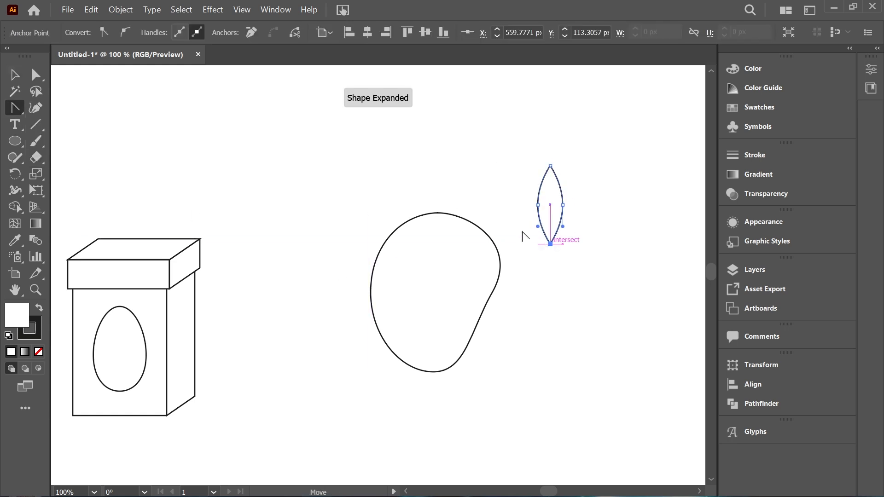
Step: Move the leaf to the top of the fruit outline and rotate it so its lower tip points down and to the right
click(15, 75)
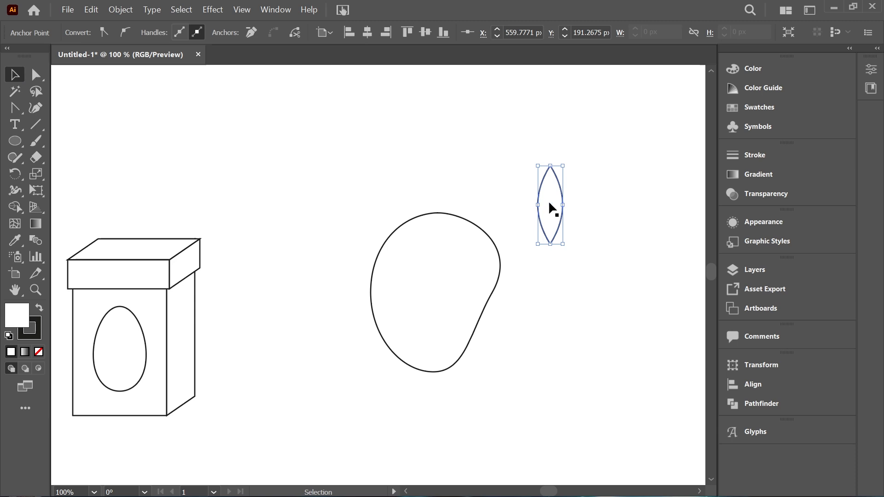
drag(549, 203, 441, 251)
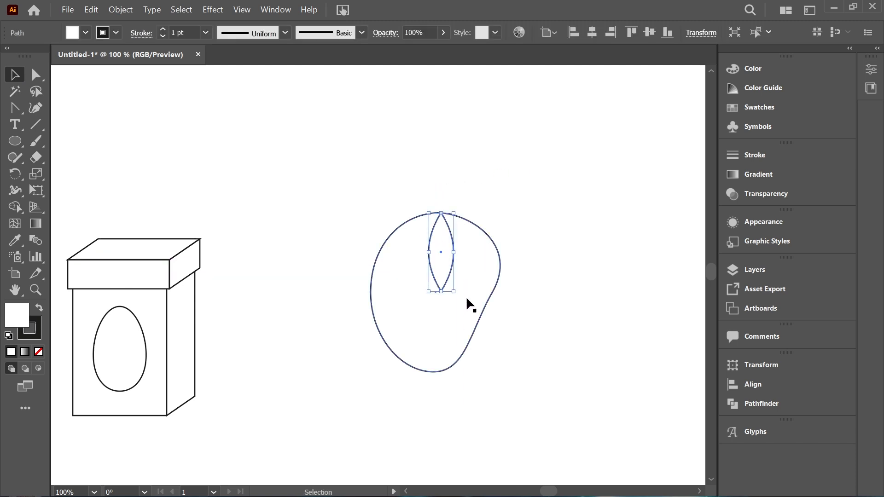
drag(455, 297, 457, 250)
Step: Select the fruit and its leaf, scale them down to a small, narrower shape, and place them well to the right of the box
drag(389, 202, 505, 368)
drag(469, 272, 382, 216)
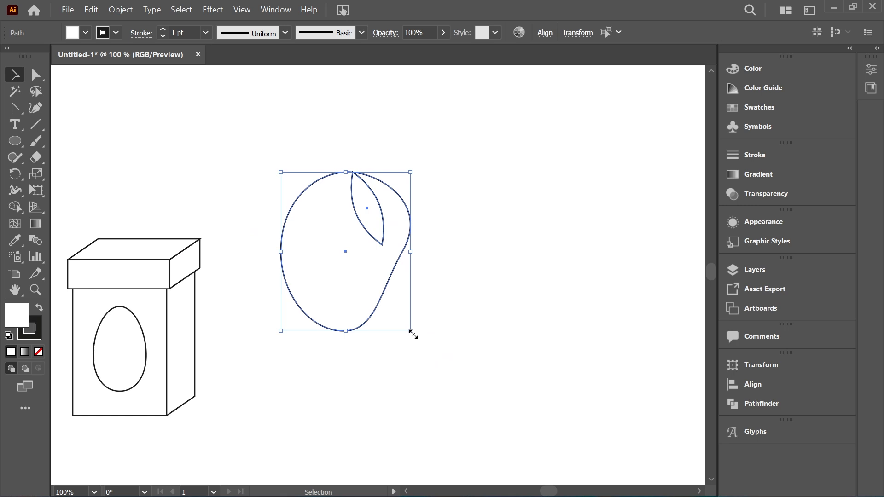
drag(411, 332, 377, 289)
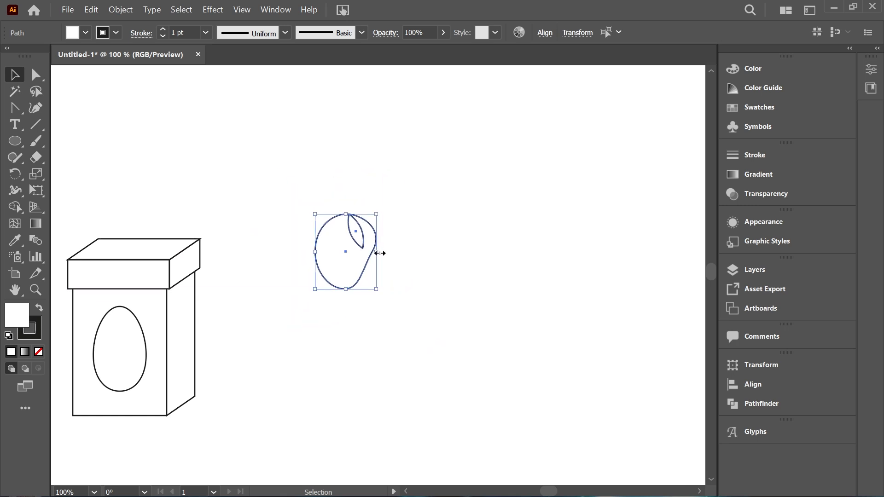
drag(379, 253, 360, 252)
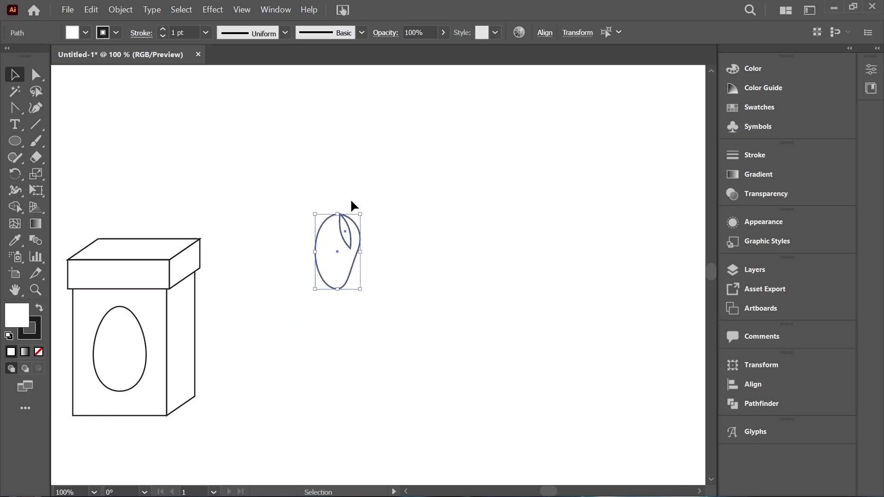
drag(338, 215, 336, 229)
drag(335, 264, 529, 358)
Step: Select the whole box with its lid and egg, move it right towards the middle of the canvas, and deselect it
mouse_move(57, 230)
mouse_down()
mouse_move(214, 400)
mouse_move(247, 421)
mouse_up()
mouse_move(127, 343)
mouse_down()
mouse_move(355, 306)
mouse_move(324, 341)
mouse_move(330, 318)
mouse_up()
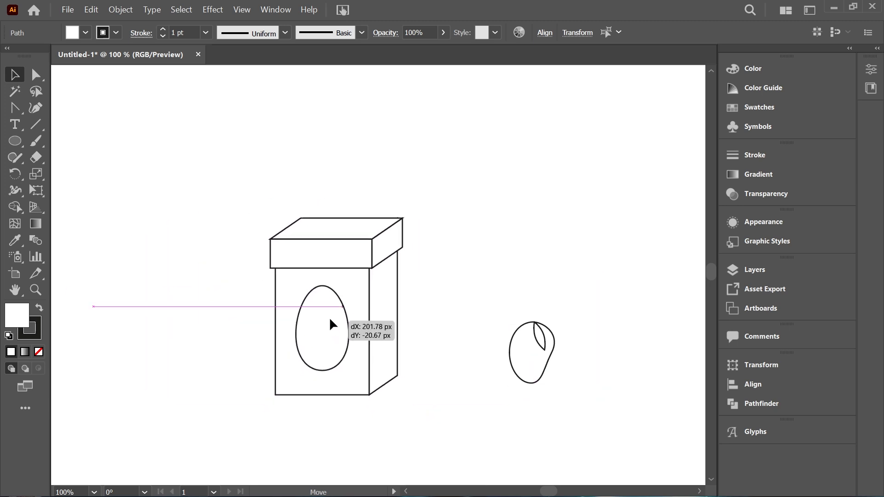
click(459, 301)
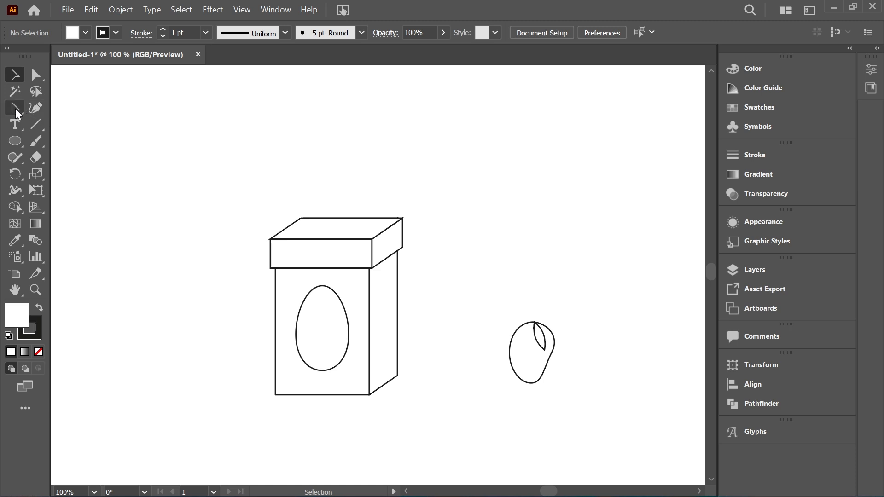
drag(15, 109, 55, 107)
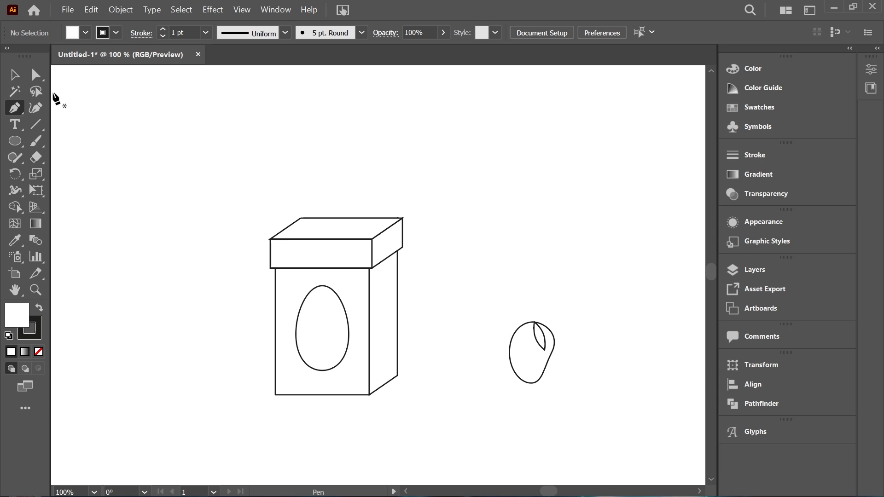
key(v)
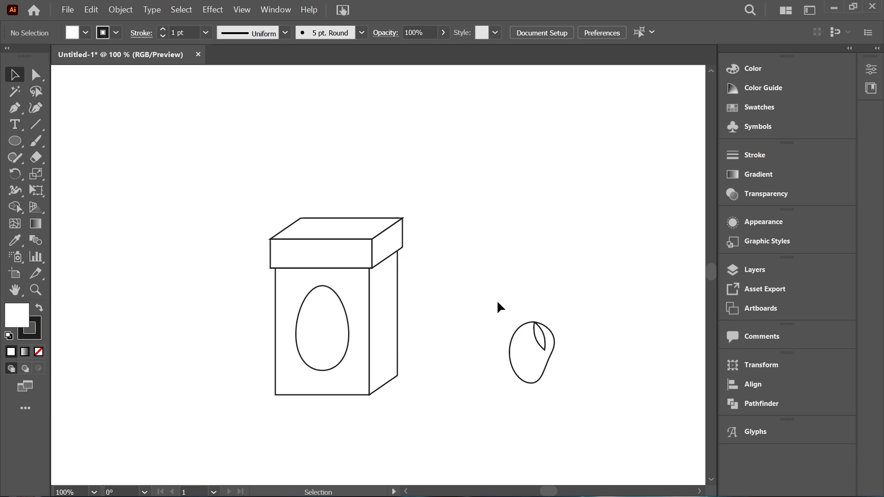
Step: Select the small fruit together with its leaf and move both to the empty area left of the box
drag(496, 300, 588, 395)
mouse_move(539, 332)
mouse_down()
mouse_move(405, 282)
mouse_move(333, 290)
mouse_move(331, 315)
mouse_move(255, 258)
mouse_move(184, 264)
mouse_up()
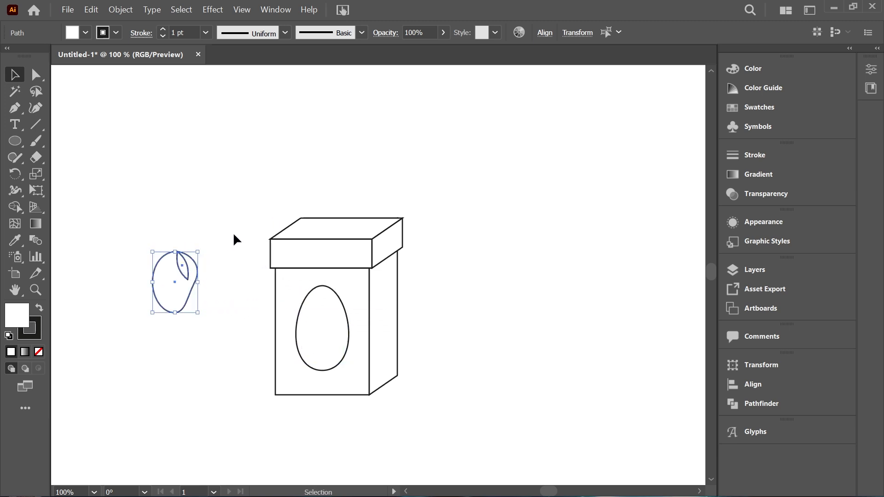